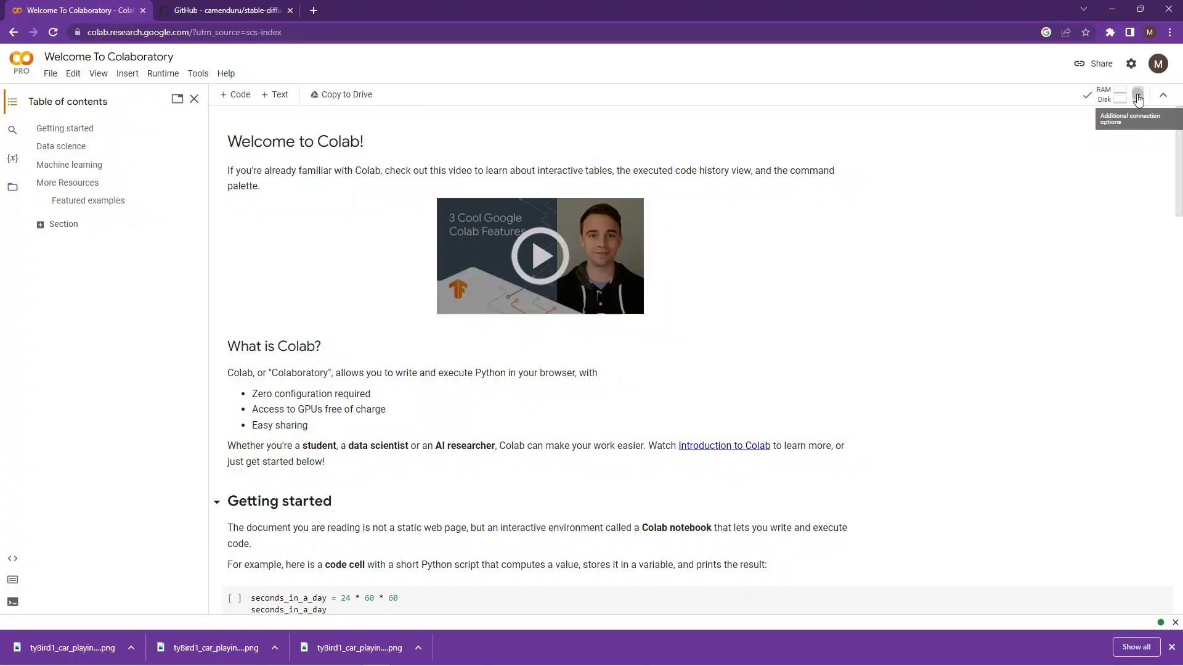
Step: Check the Colab session's RAM and disk resource usage
{"action": "left_click", "coordinate": [1138, 95]}
{"action": "left_click", "coordinate": [1108, 103]}
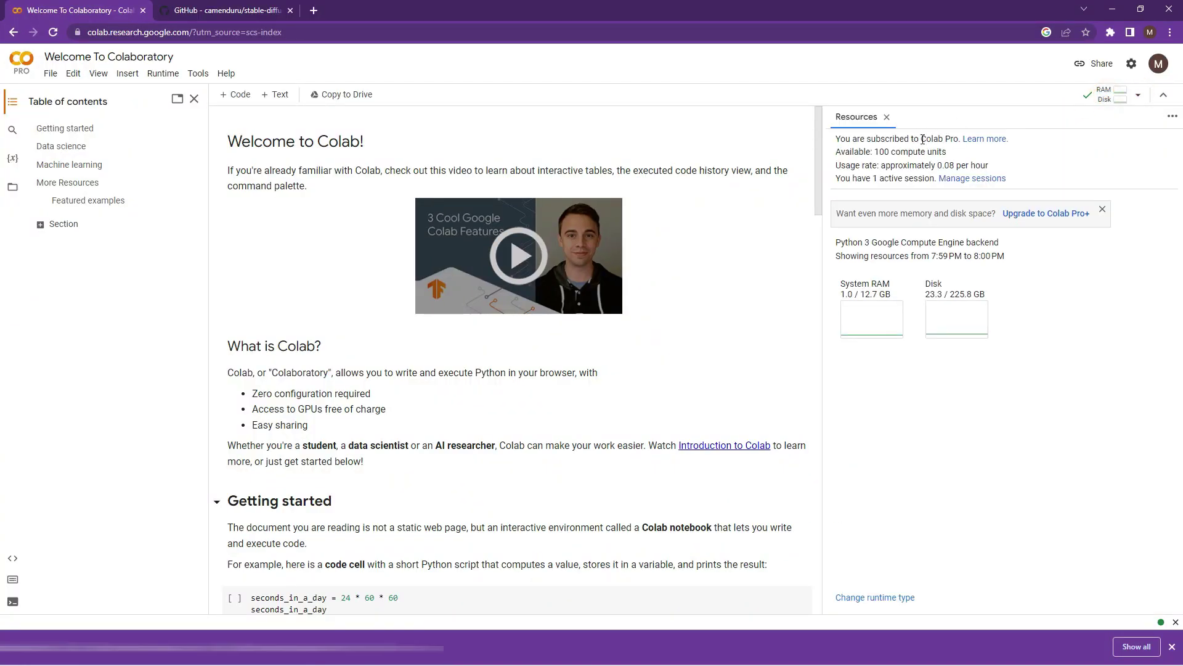
{"action": "left_click", "coordinate": [1163, 95]}
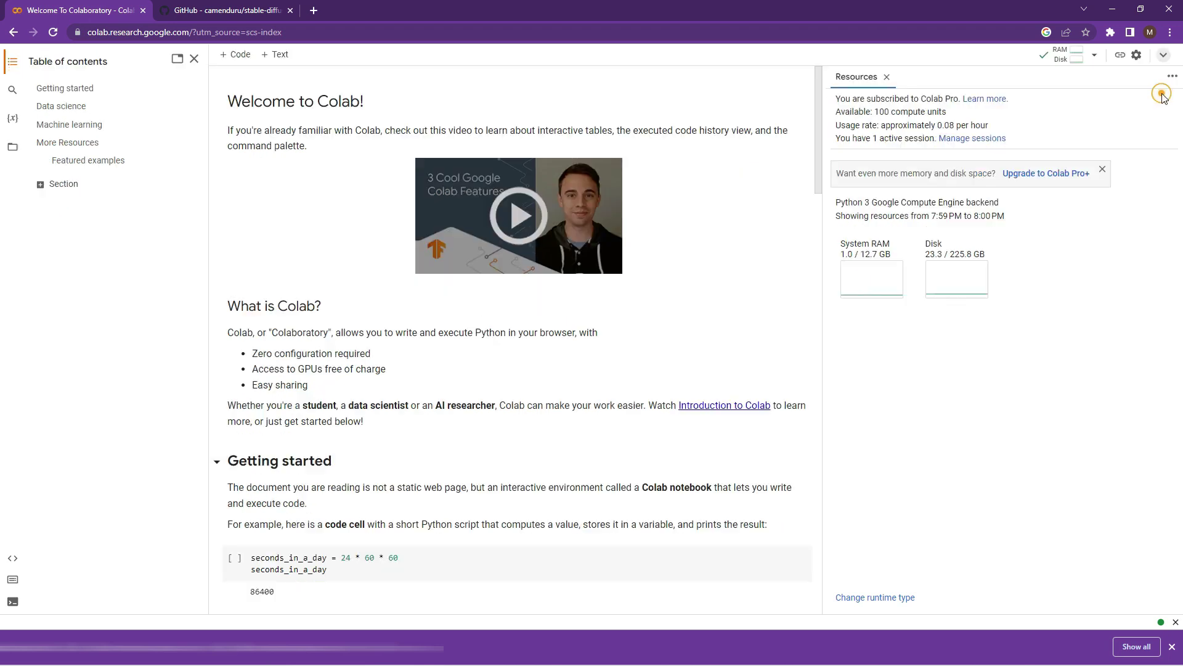
Step: Review the Colab Pro subscription in Settings and view the plans page showing Colab Pro as current
{"action": "left_click", "coordinate": [1137, 56]}
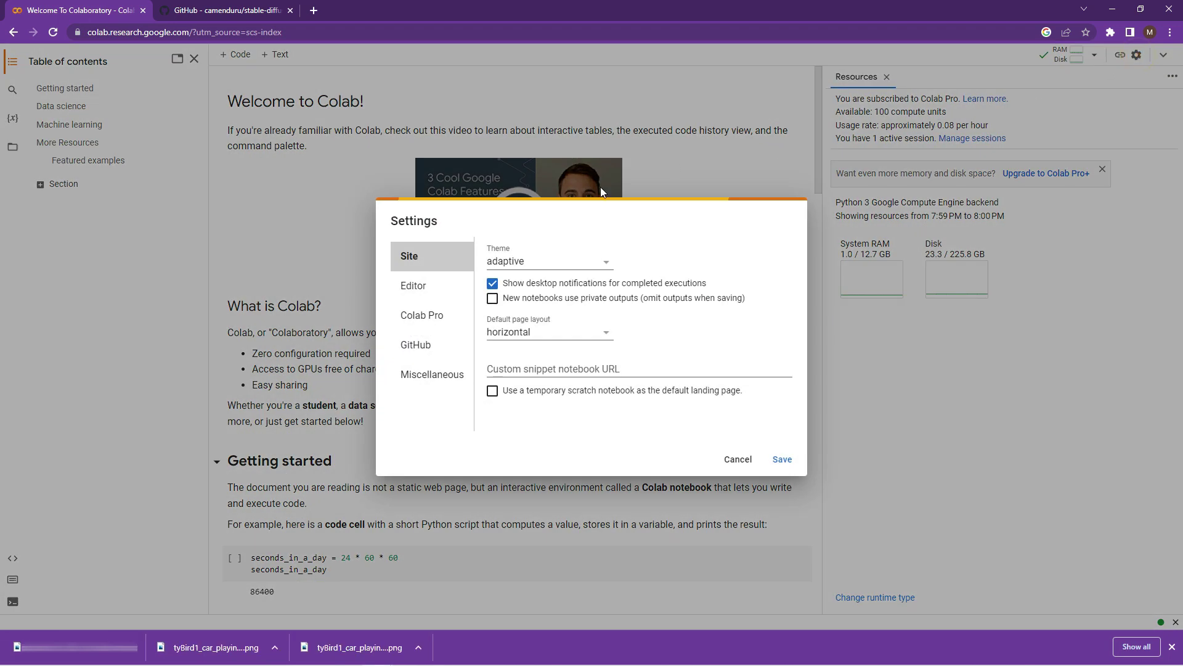
{"action": "left_click", "coordinate": [422, 315]}
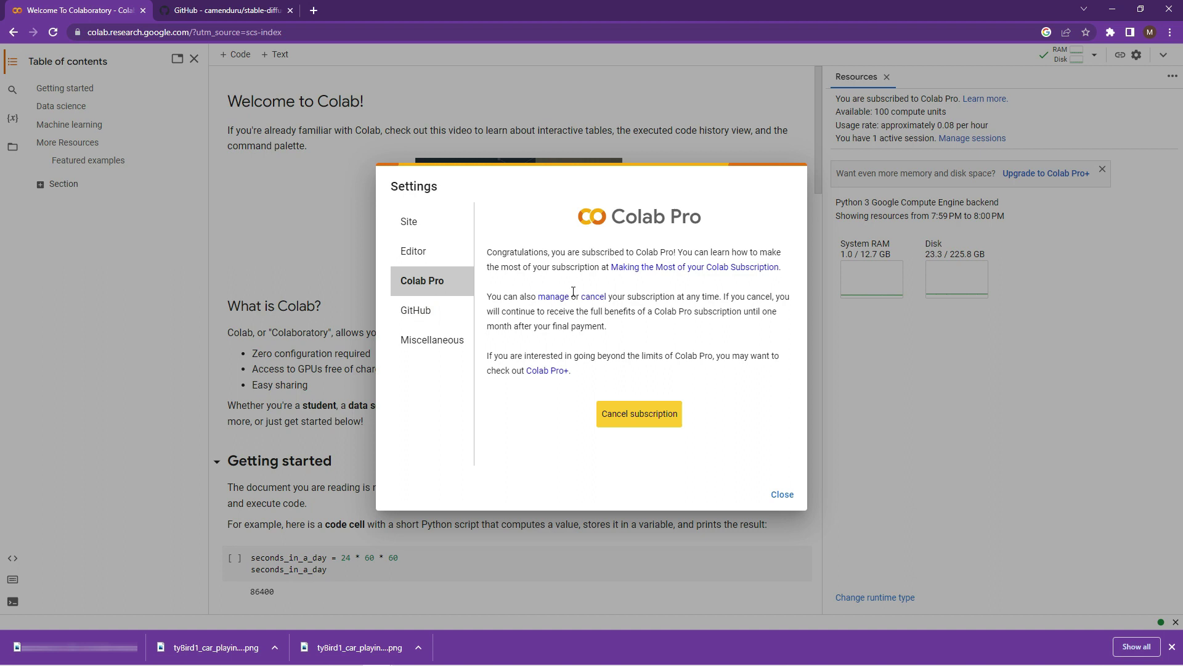
{"action": "left_click_drag", "start_coordinate": [485, 259], "coordinate": [711, 253]}
{"action": "left_click", "coordinate": [691, 217]}
{"action": "left_click", "coordinate": [784, 495]}
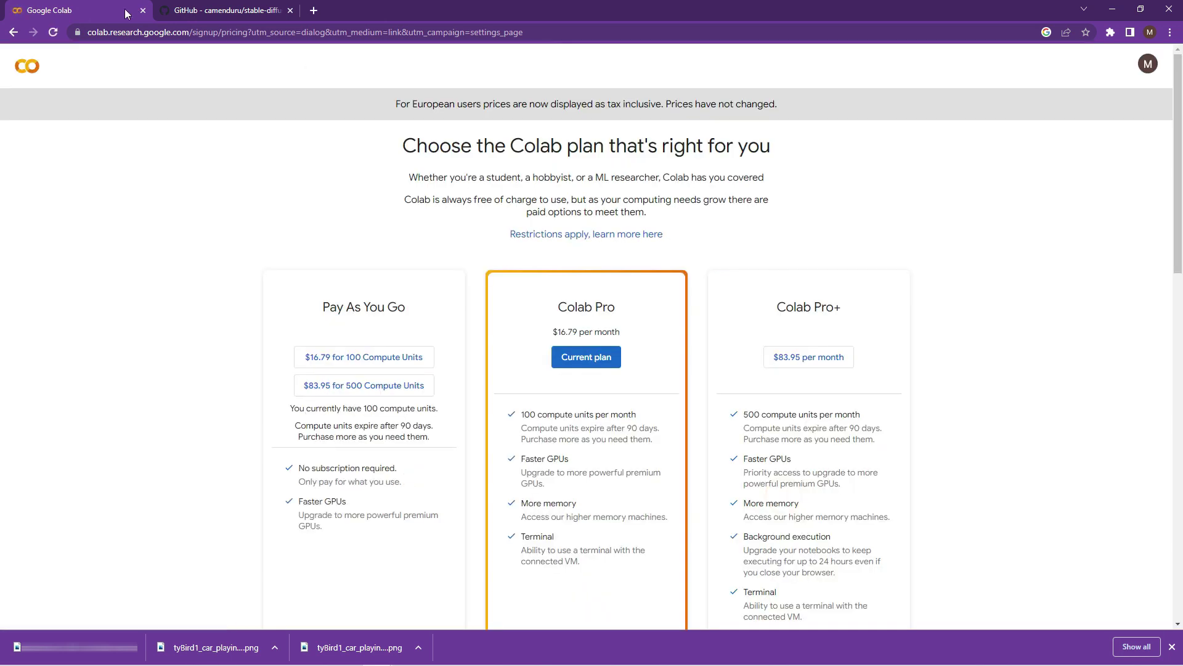
{"action": "scroll", "coordinate": [622, 225], "scroll_direction": "down", "scroll_amount": 2}
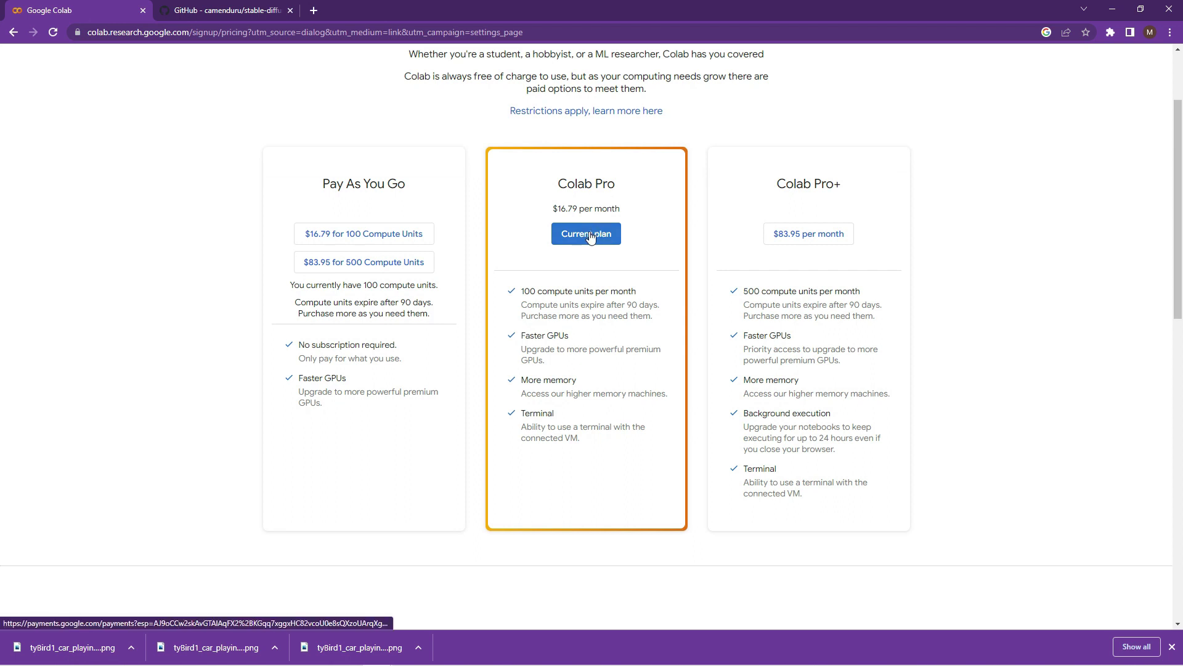
{"action": "scroll", "coordinate": [628, 210], "scroll_direction": "up", "scroll_amount": 2}
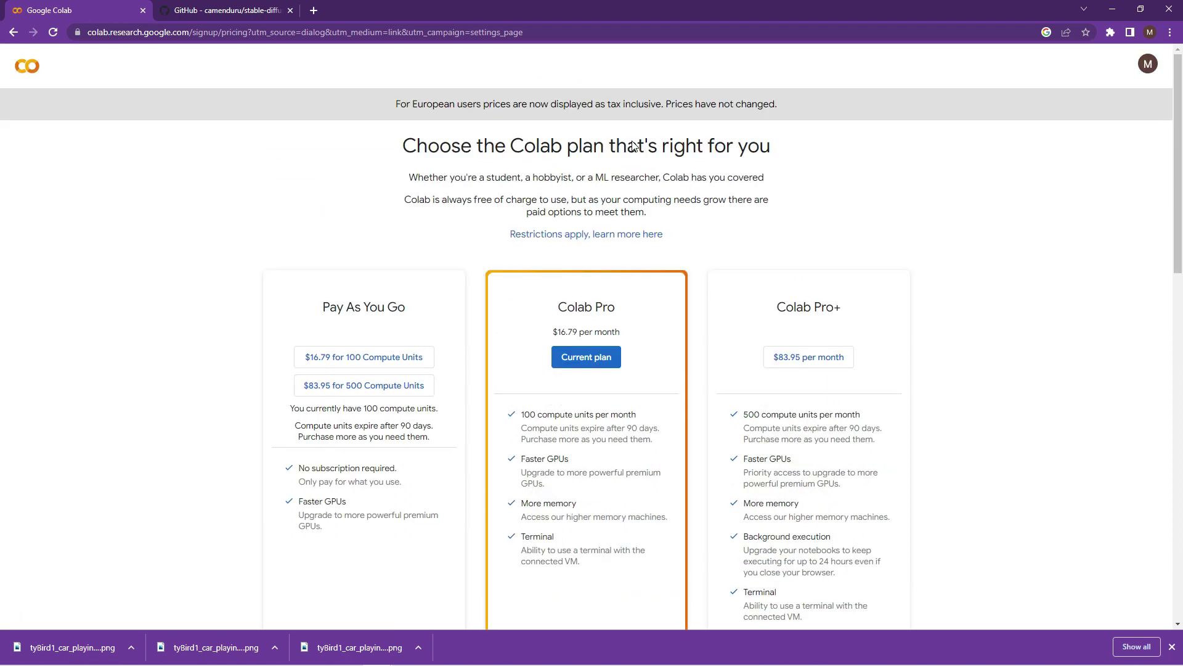
Step: From the GitHub README table, open the 'stable' stable_diffusion_1_5_webui_colab notebook in Colab
{"action": "left_click", "coordinate": [14, 35]}
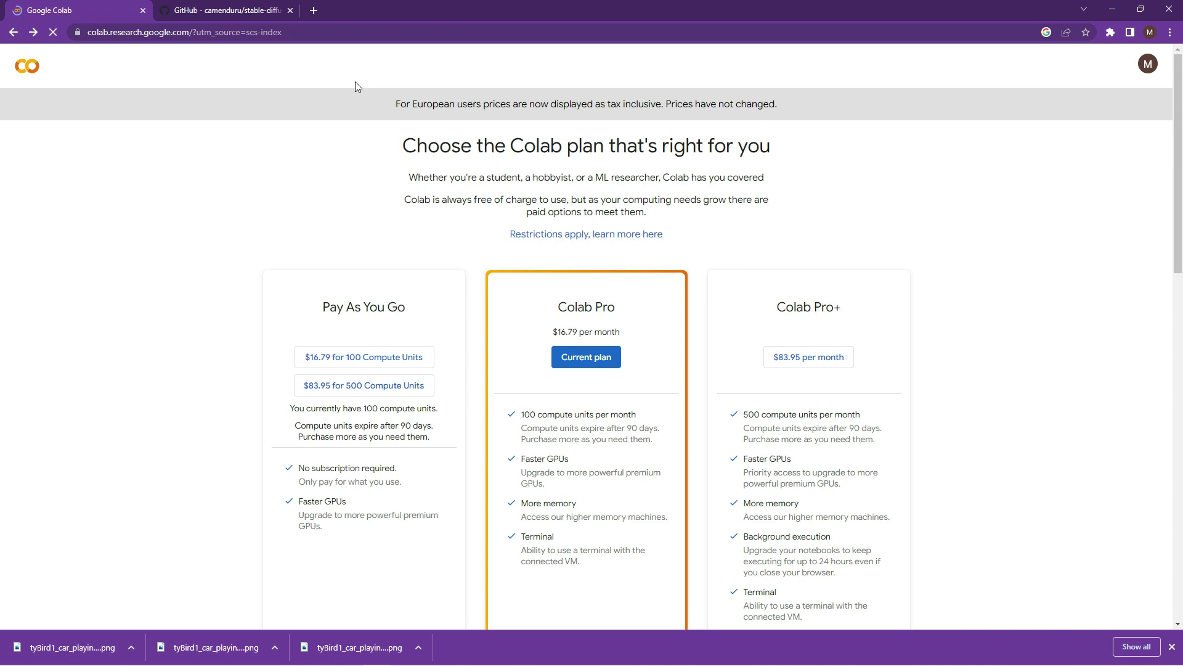
{"action": "key", "text": "ctrl+Tab"}
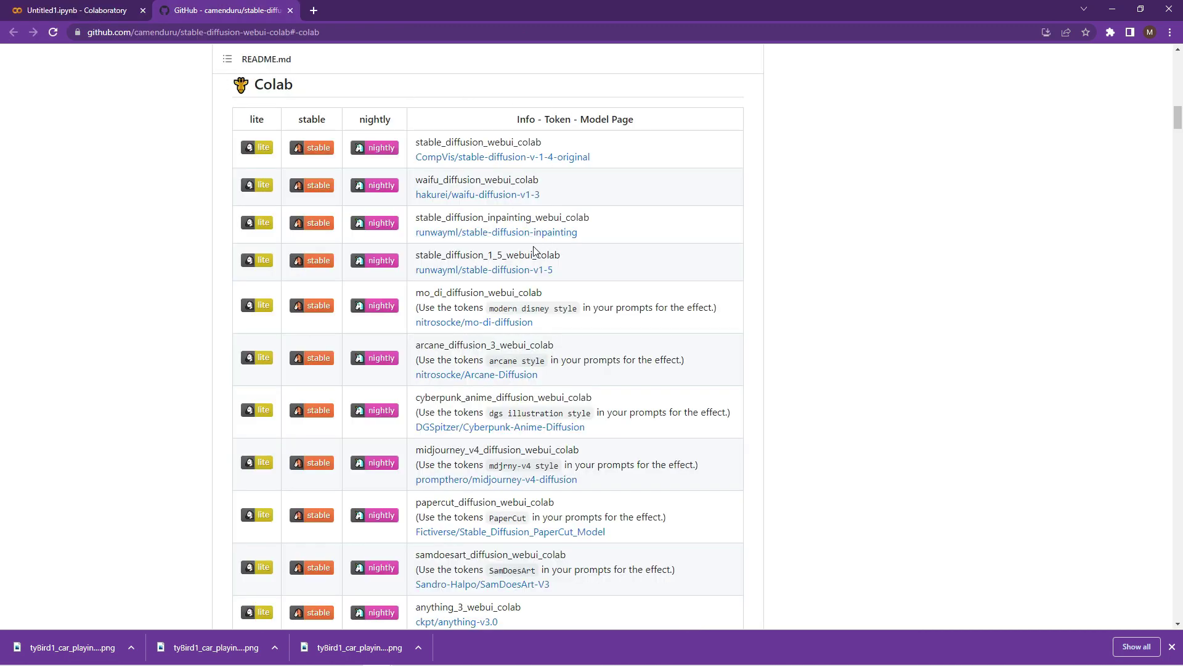
{"action": "left_click_drag", "start_coordinate": [695, 272], "coordinate": [321, 268]}
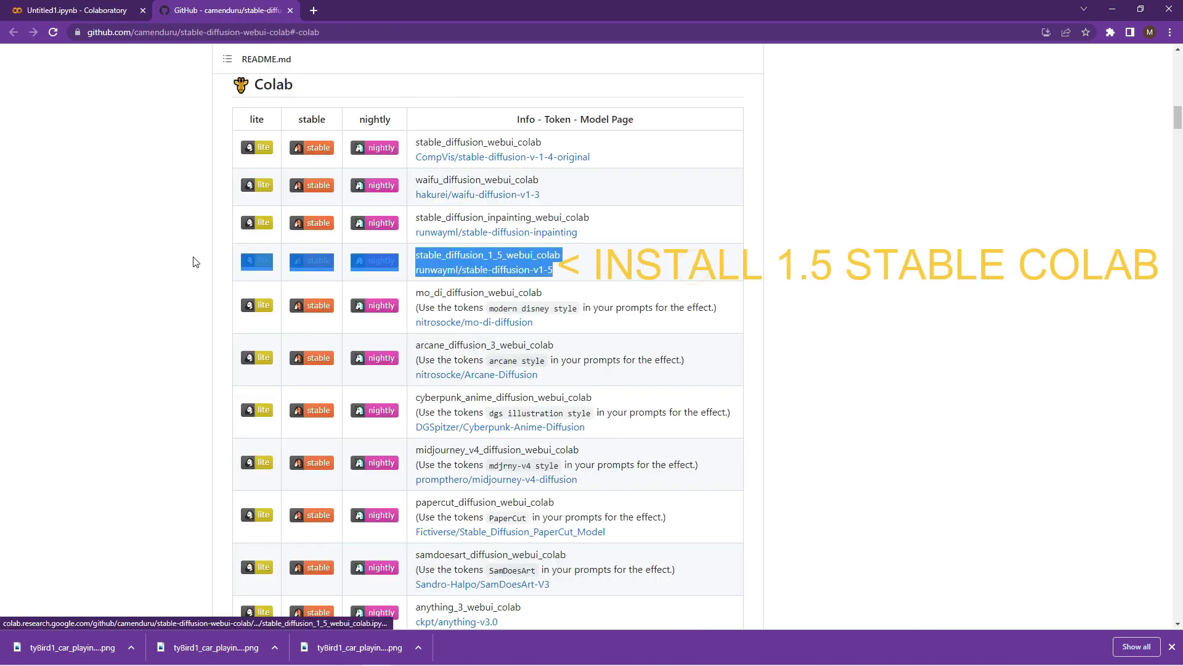
{"action": "left_click", "coordinate": [622, 274]}
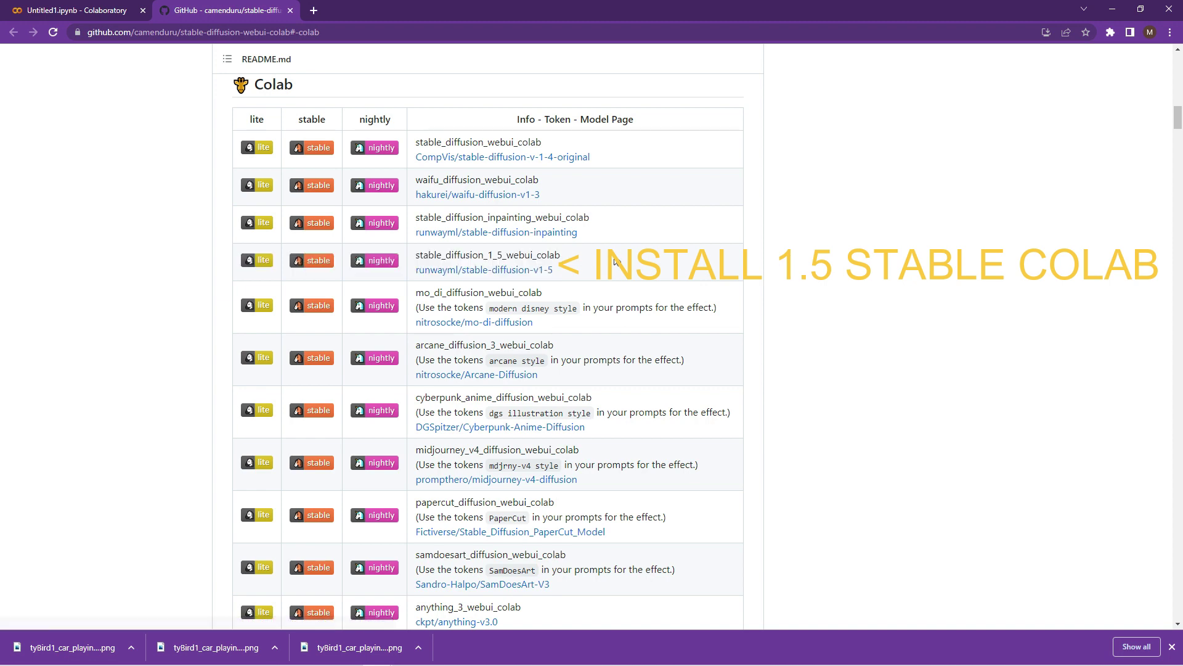
{"action": "scroll", "coordinate": [622, 274], "scroll_direction": "up", "scroll_amount": 3}
{"action": "left_click_drag", "start_coordinate": [614, 453], "coordinate": [177, 454]}
{"action": "left_click", "coordinate": [676, 455]}
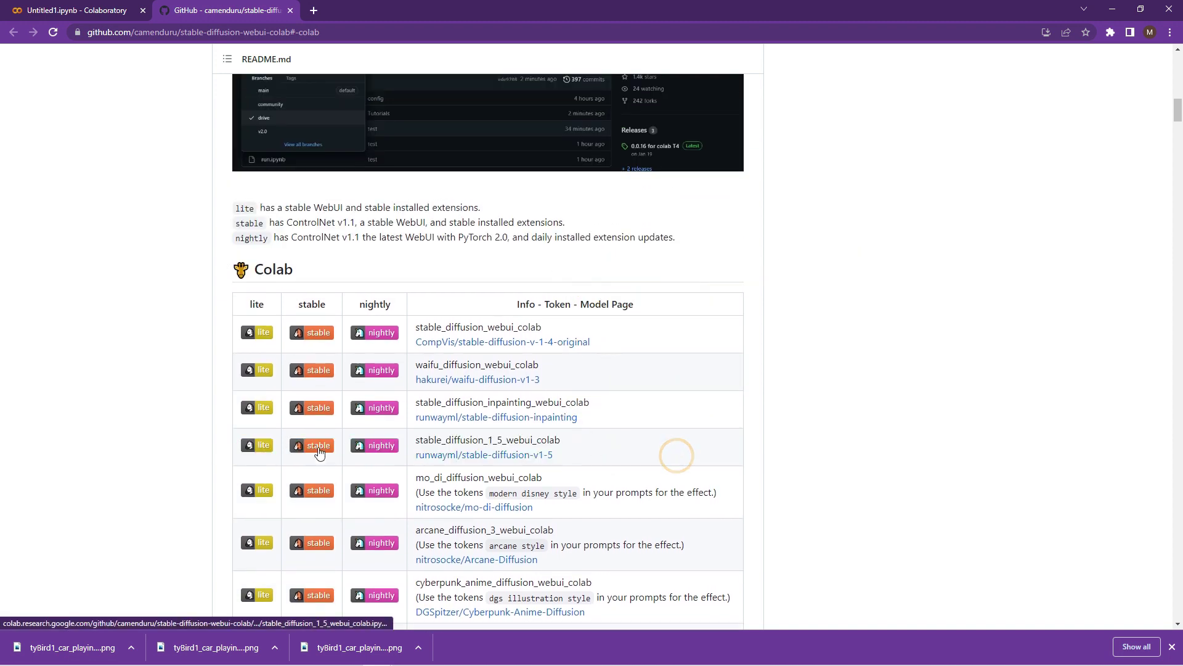
{"action": "left_click", "coordinate": [319, 446]}
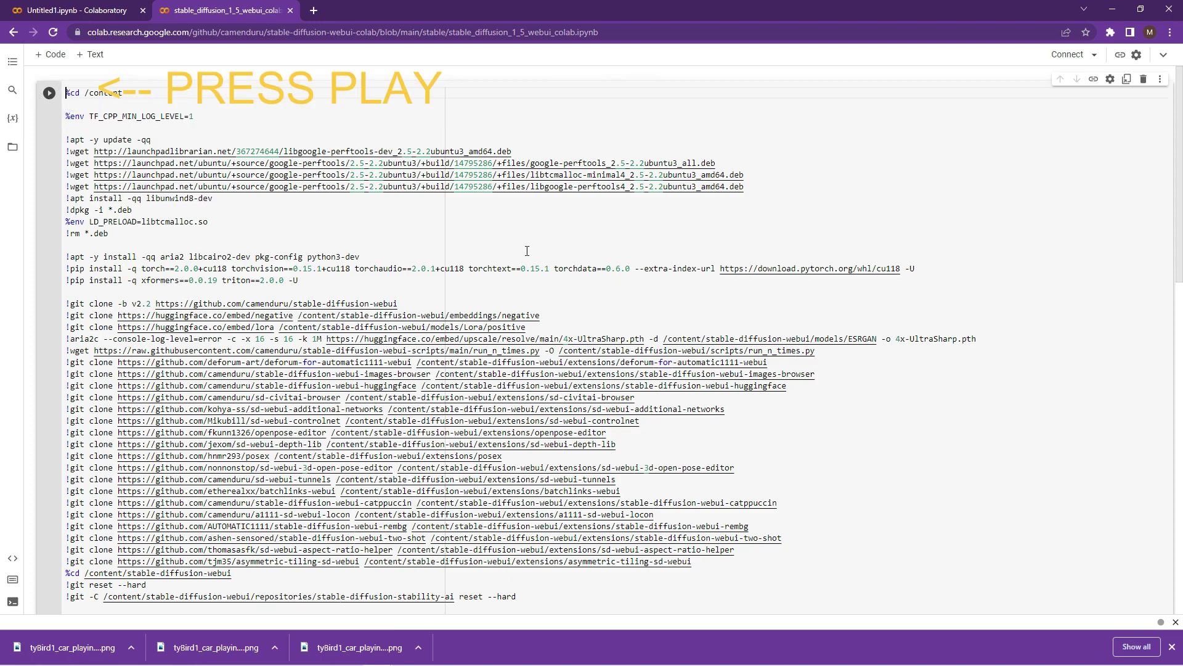
Step: Run the notebook's setup cell, allowing the non-Google notebook to run anyway
{"action": "scroll", "coordinate": [527, 251], "scroll_direction": "down", "scroll_amount": 15}
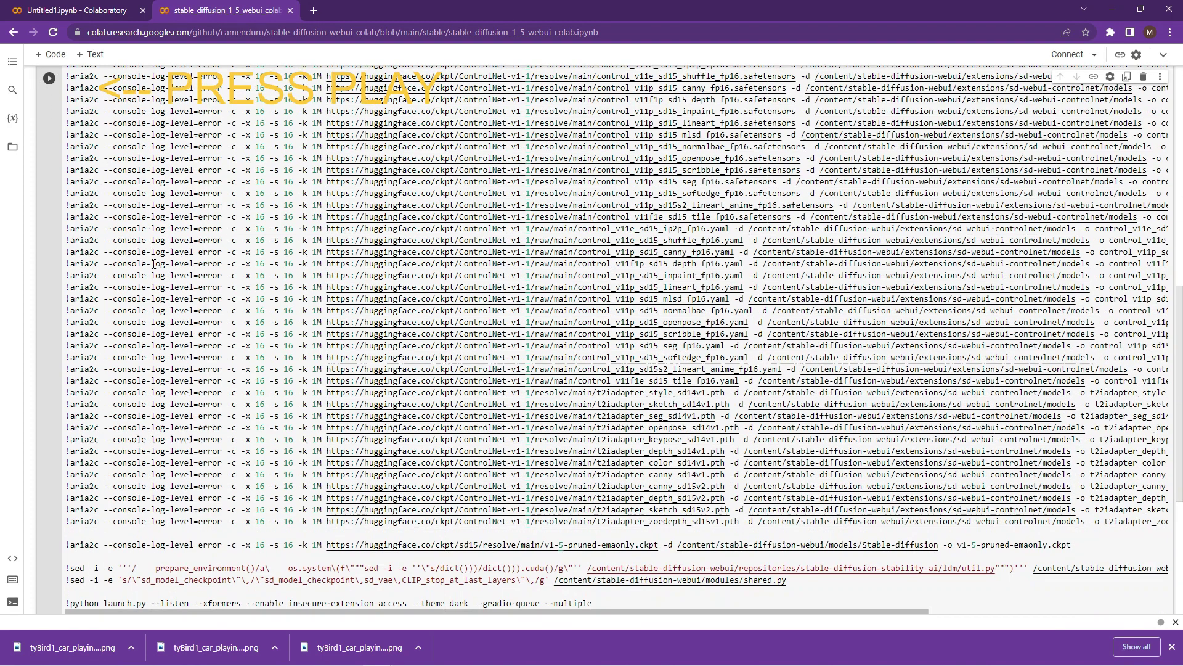
{"action": "scroll", "coordinate": [153, 263], "scroll_direction": "down", "scroll_amount": 3}
{"action": "scroll", "coordinate": [157, 253], "scroll_direction": "up", "scroll_amount": 20}
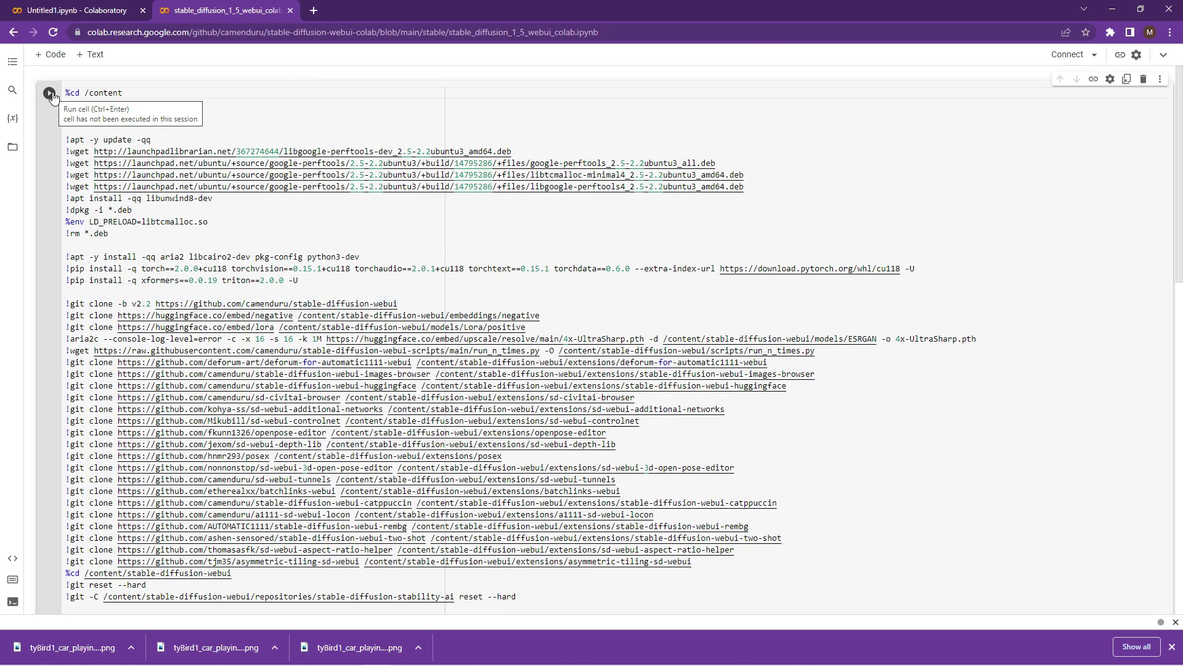
{"action": "left_click", "coordinate": [50, 93]}
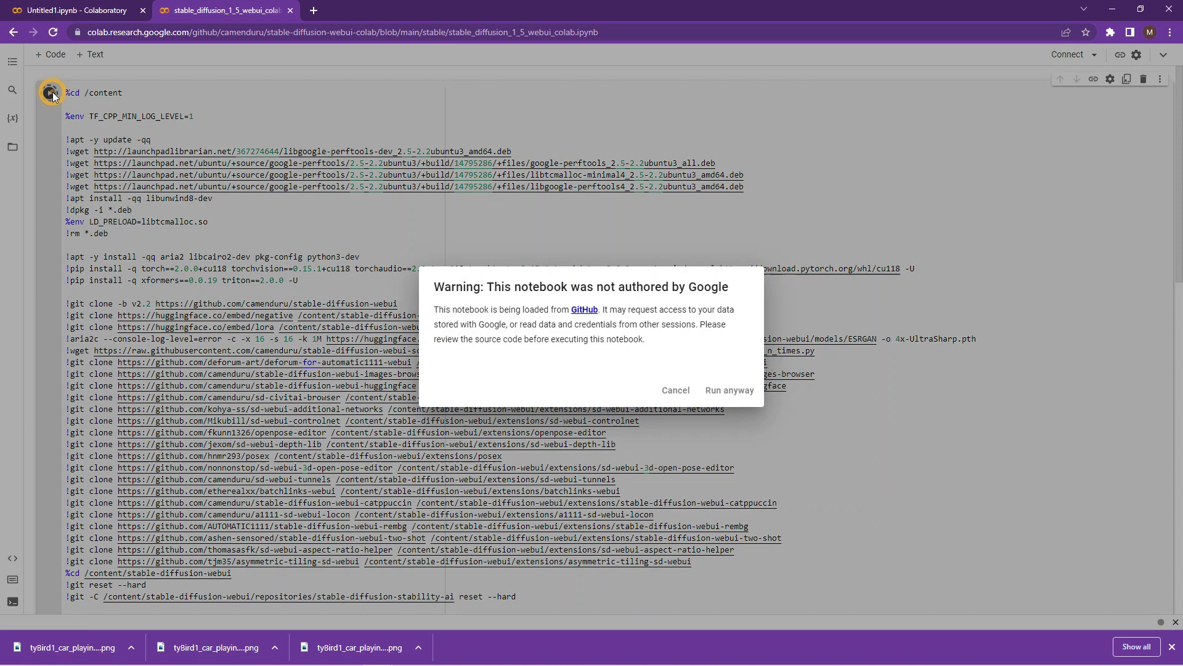
{"action": "left_click", "coordinate": [730, 393]}
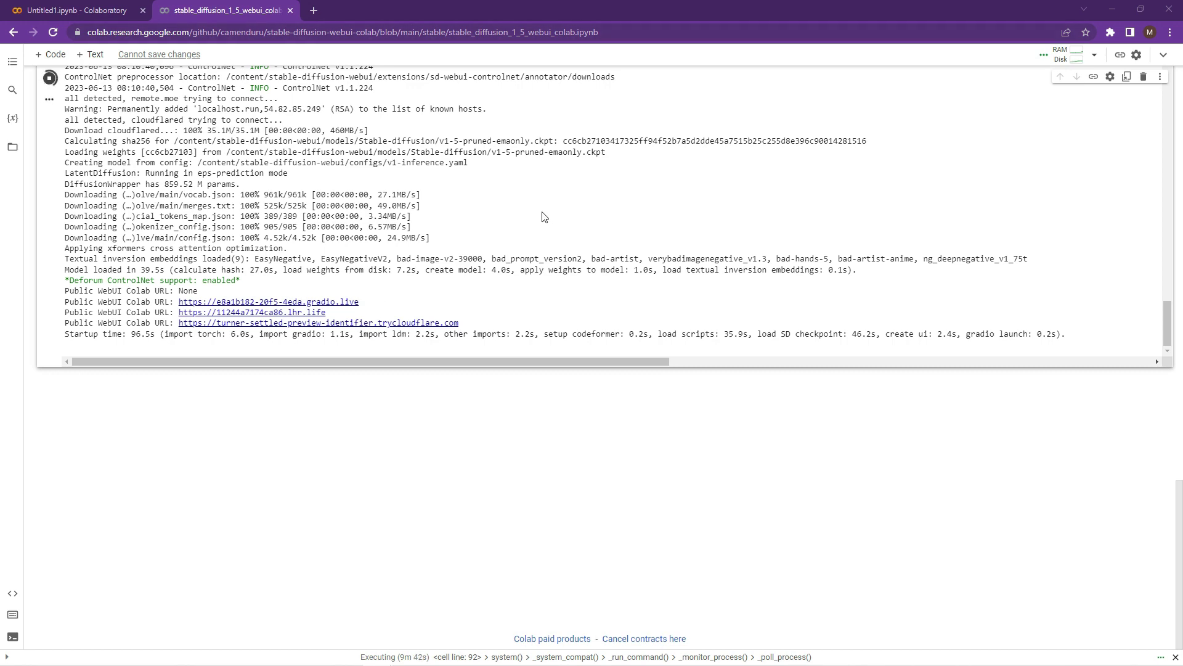
Step: Open the first gradio.live WebUI URL in a new tab
{"action": "left_click_drag", "start_coordinate": [372, 302], "coordinate": [65, 302]}
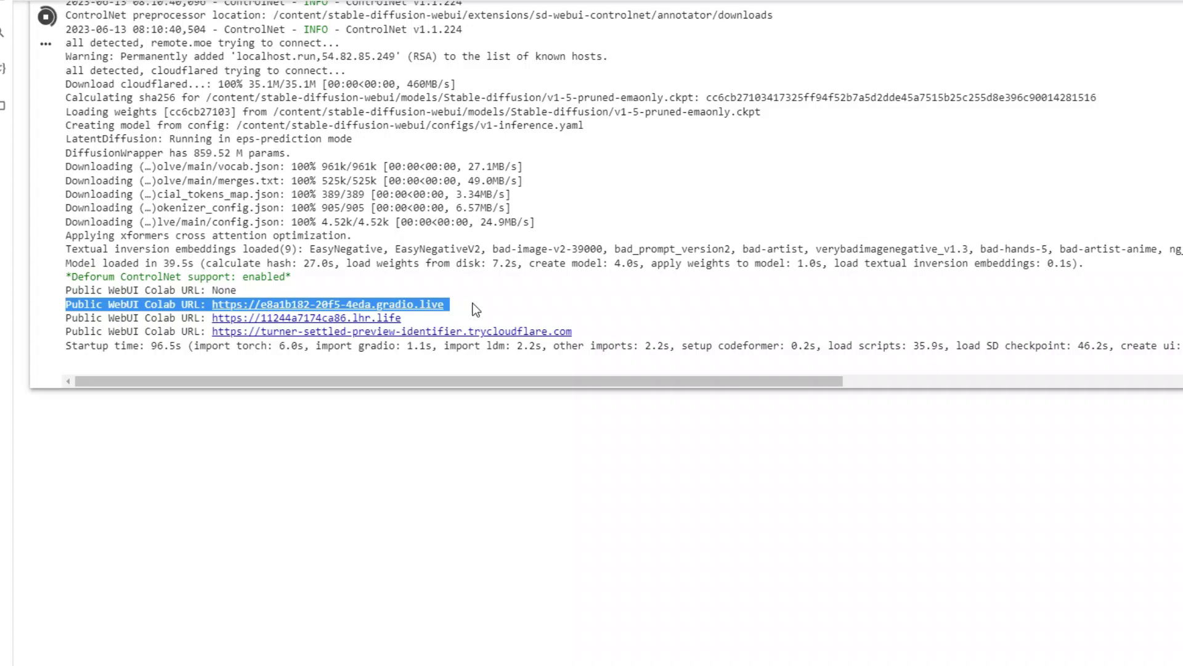
{"action": "left_click", "coordinate": [477, 304]}
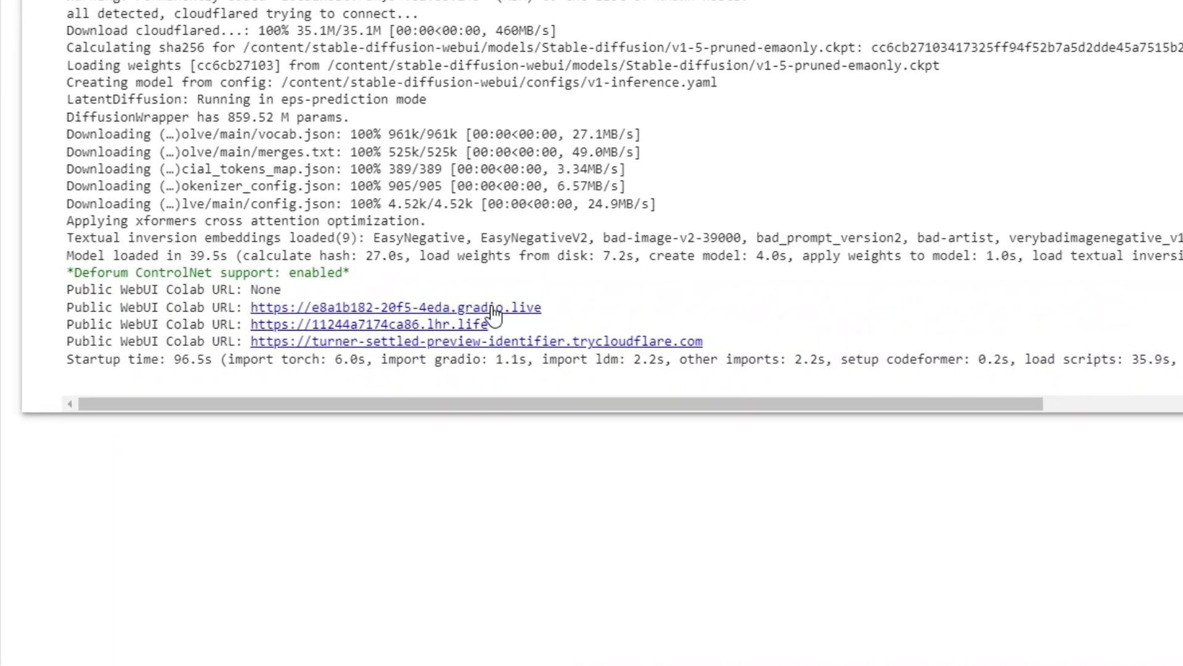
{"action": "right_click", "coordinate": [480, 311]}
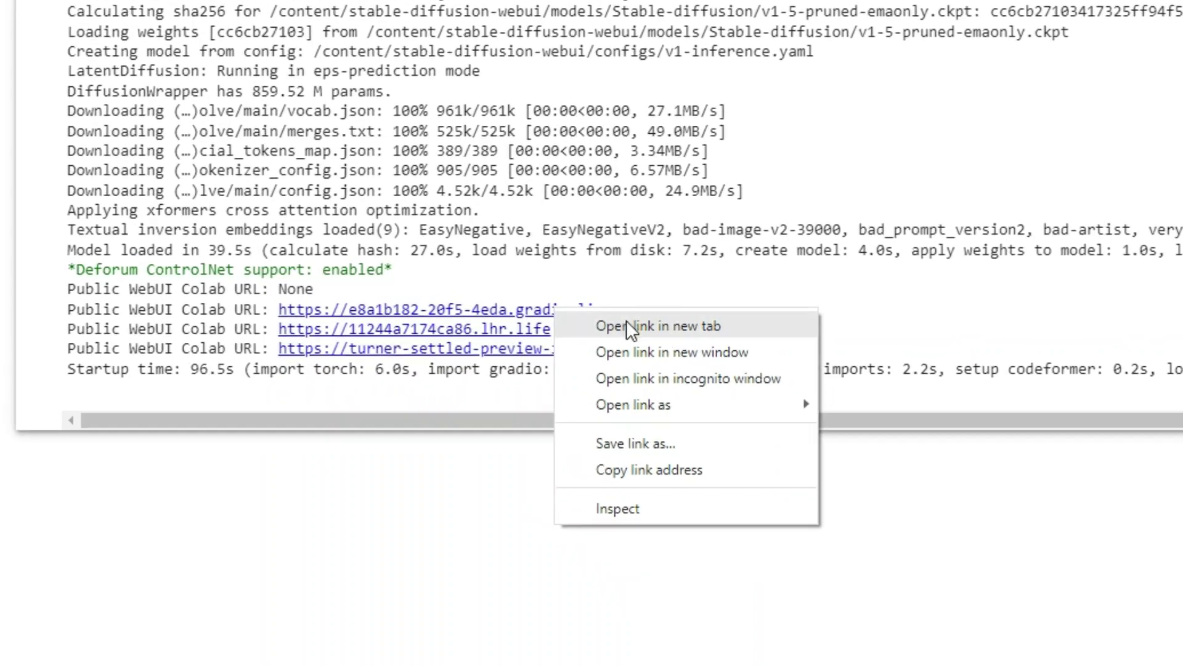
{"action": "left_click", "coordinate": [638, 325]}
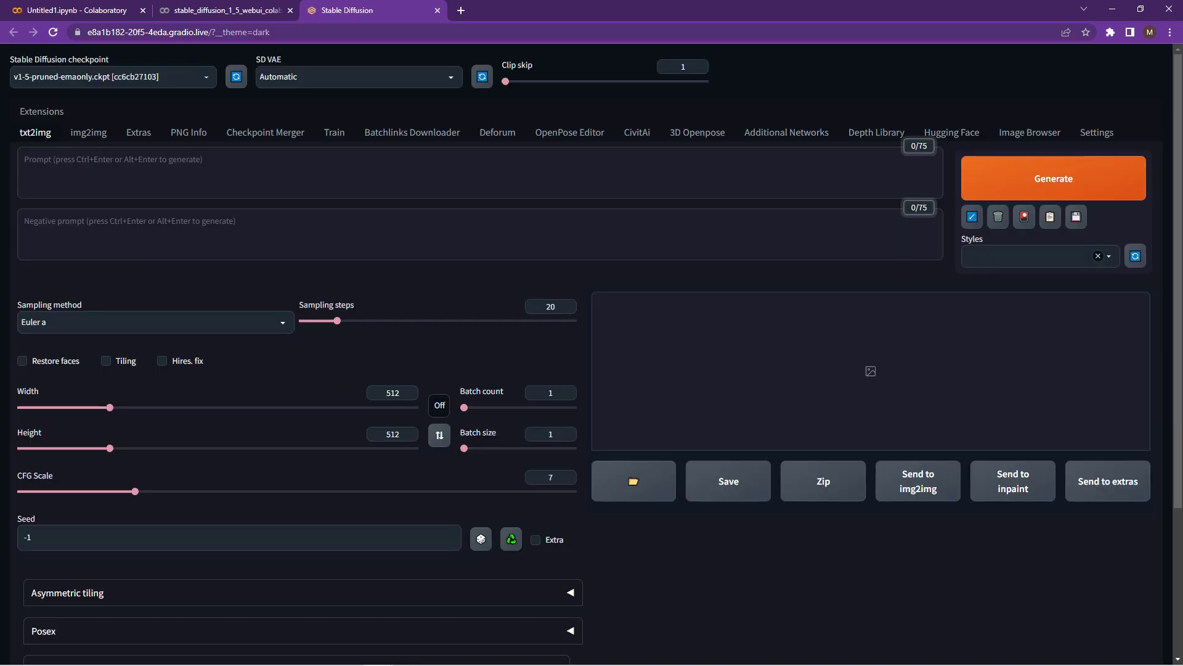
Step: Confirm in the checkpoint dropdown that v1-5-pruned-emaonly.ckpt is the only model available
{"action": "left_click", "coordinate": [175, 78]}
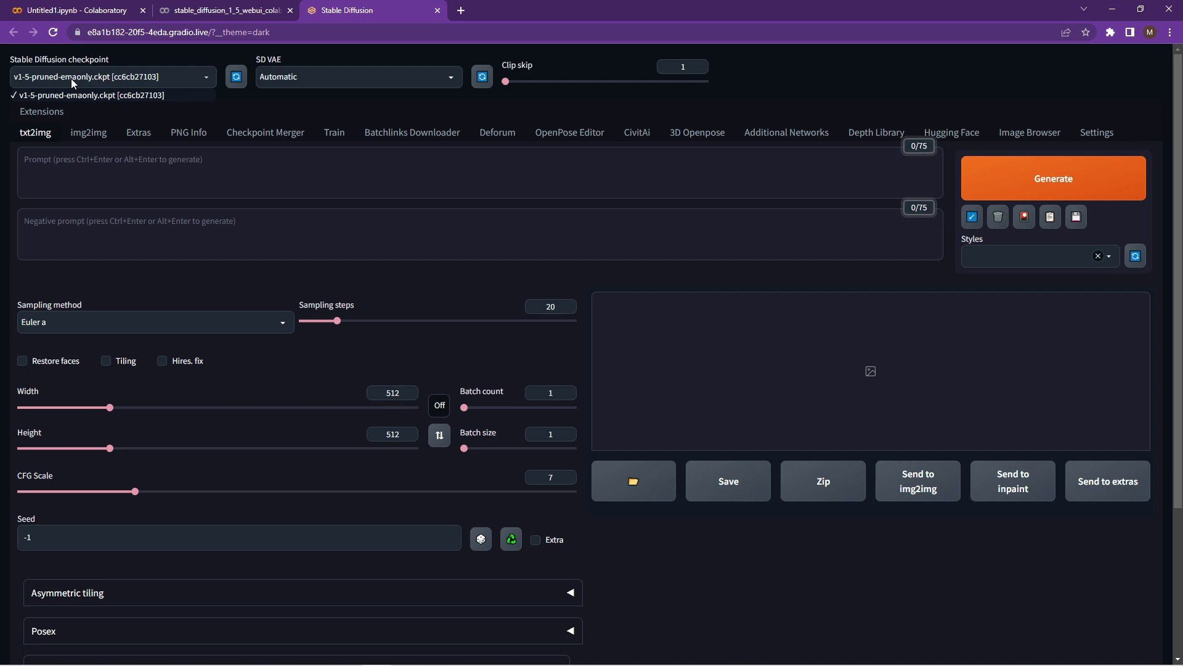
{"action": "left_click", "coordinate": [162, 58]}
{"action": "left_click", "coordinate": [209, 77]}
{"action": "left_click", "coordinate": [202, 54]}
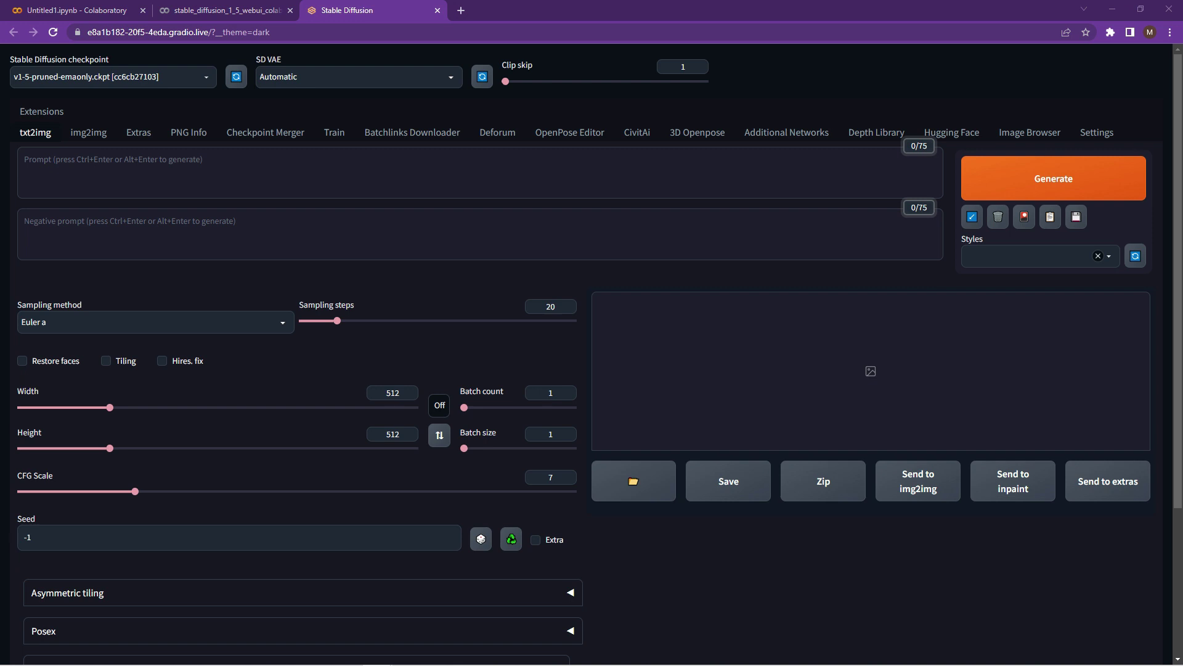
Step: Paste the RAW-photo full-body superhero prompt and the long negative prompt
{"action": "left_click", "coordinate": [93, 166]}
{"action": "type", "text": "RAW photo, a ((Full Shot)) full body photo of 28 y.o beautiful ((Asian woman)) strong girlboss in an (Asian superhero costume) in ((game of thrones westeros)) (high detailed skin:1.2) 8k uhd, DSLR, soft lighting, high quality, film grain, Fujifilm XT3"}
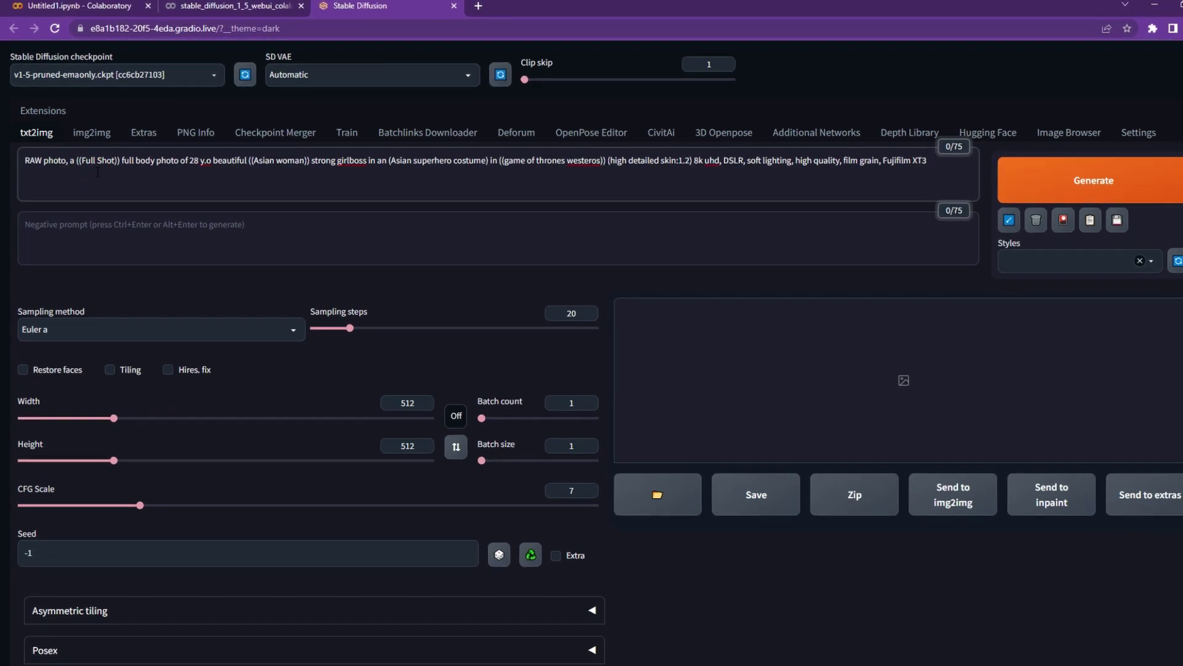
{"action": "left_click", "coordinate": [35, 226]}
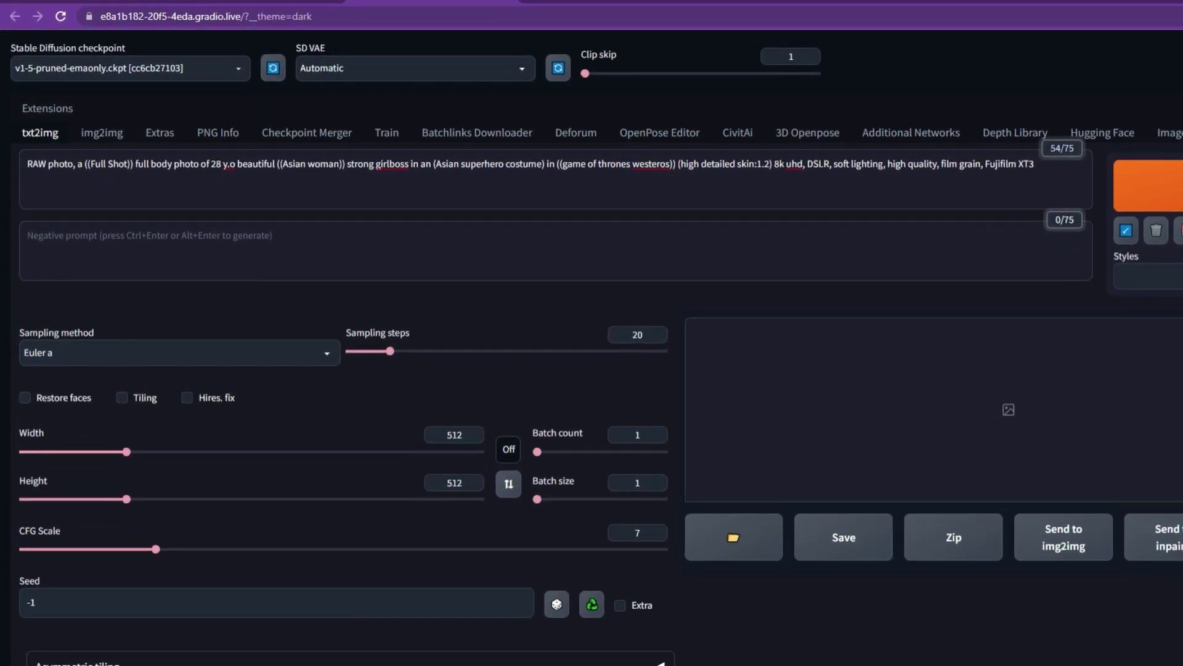
{"action": "left_click", "coordinate": [165, 247]}
{"action": "key", "text": "ctrl+v"}
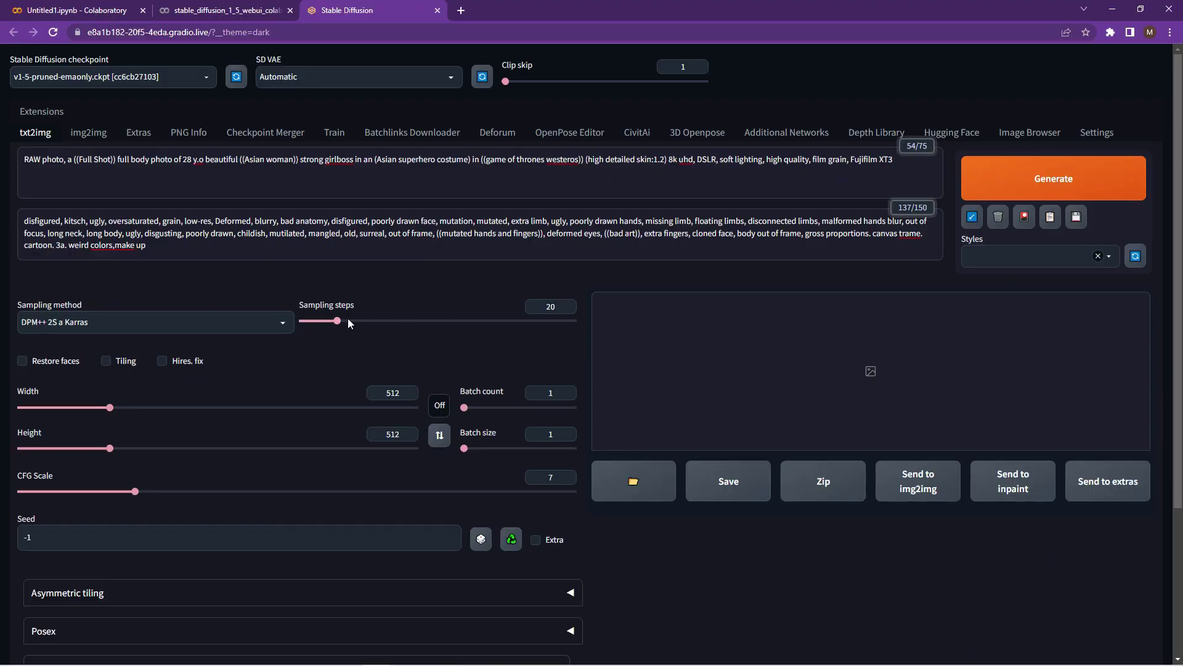
Step: Set sampling steps to 30, enable Restore faces and Hires. fix to 1024x1024, and refresh the checkpoint list
{"action": "left_click_drag", "start_coordinate": [337, 321], "coordinate": [358, 321]}
{"action": "left_click", "coordinate": [22, 361]}
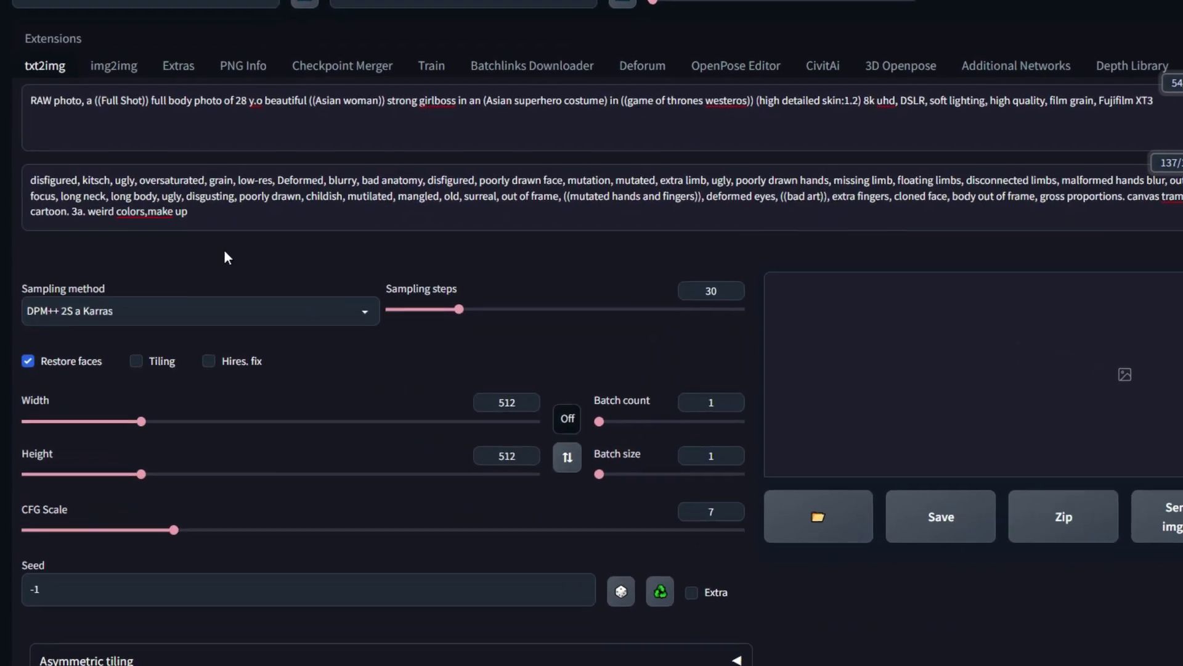
{"action": "left_click", "coordinate": [208, 361]}
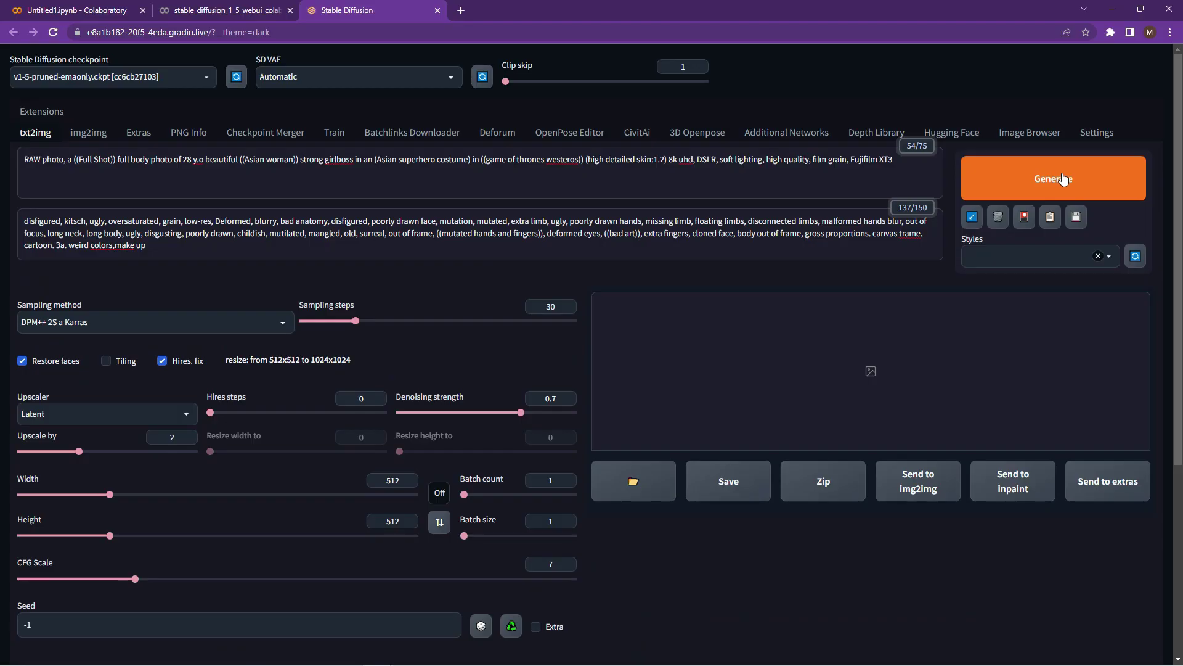
{"action": "left_click", "coordinate": [235, 79]}
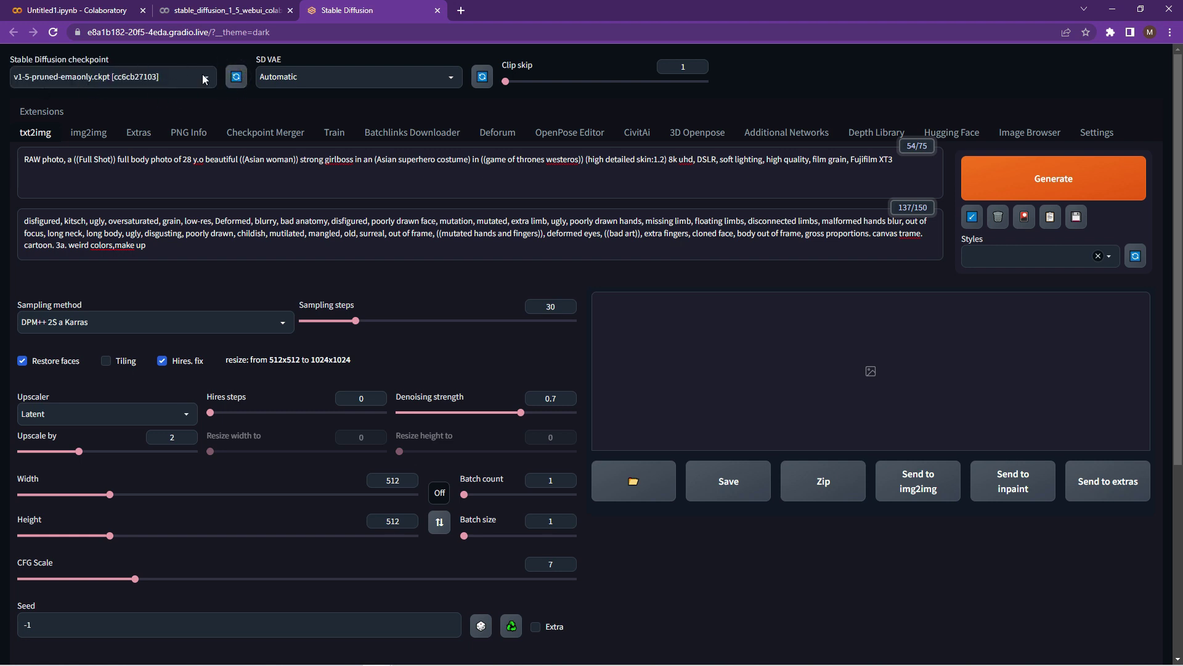
{"action": "left_click", "coordinate": [204, 78]}
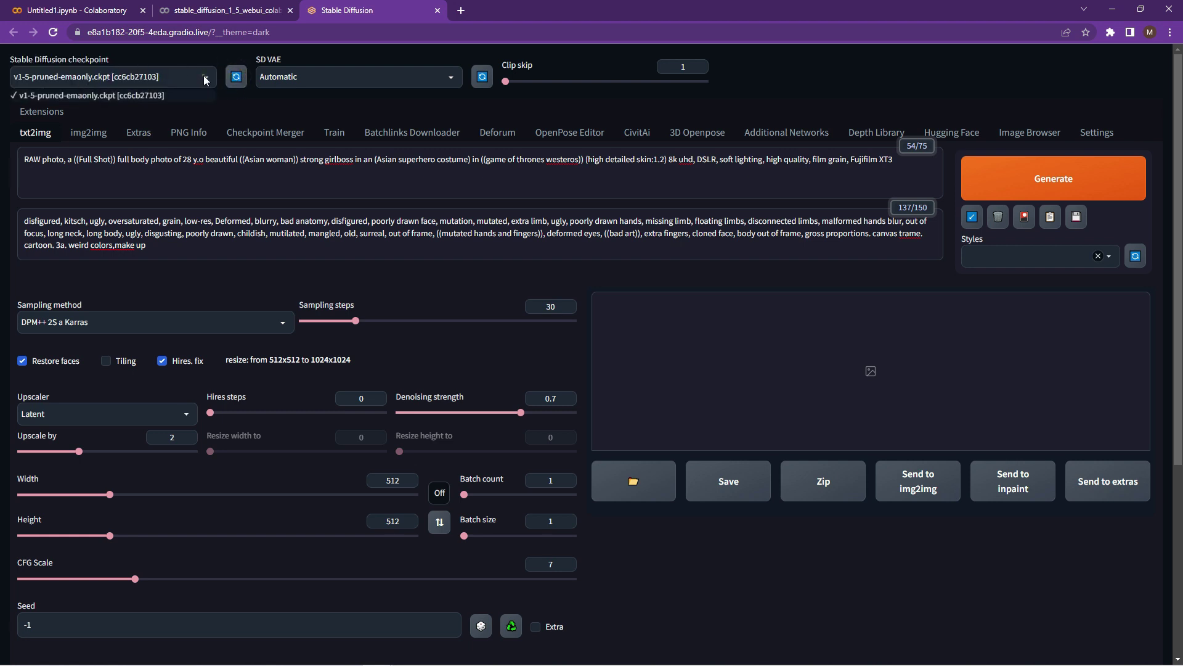
Step: Generate the armoured-women portrait, save it as 00000-1382756522.png and download it
{"action": "left_click", "coordinate": [1033, 179]}
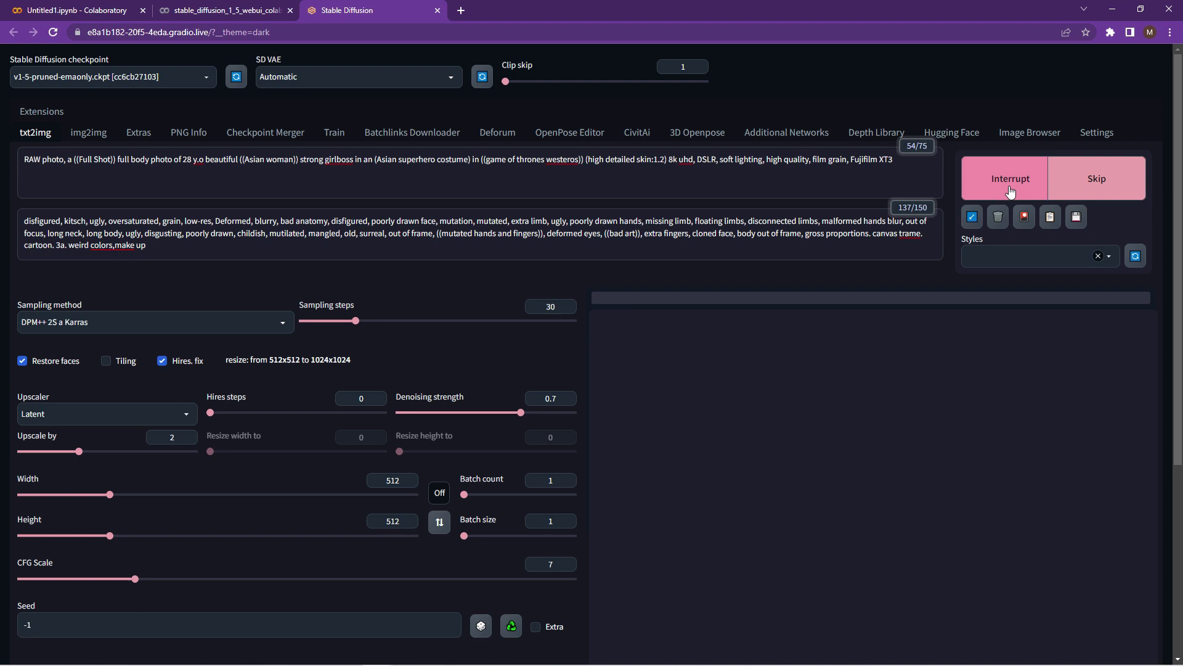
{"action": "scroll", "coordinate": [912, 334], "scroll_direction": "down", "scroll_amount": 1}
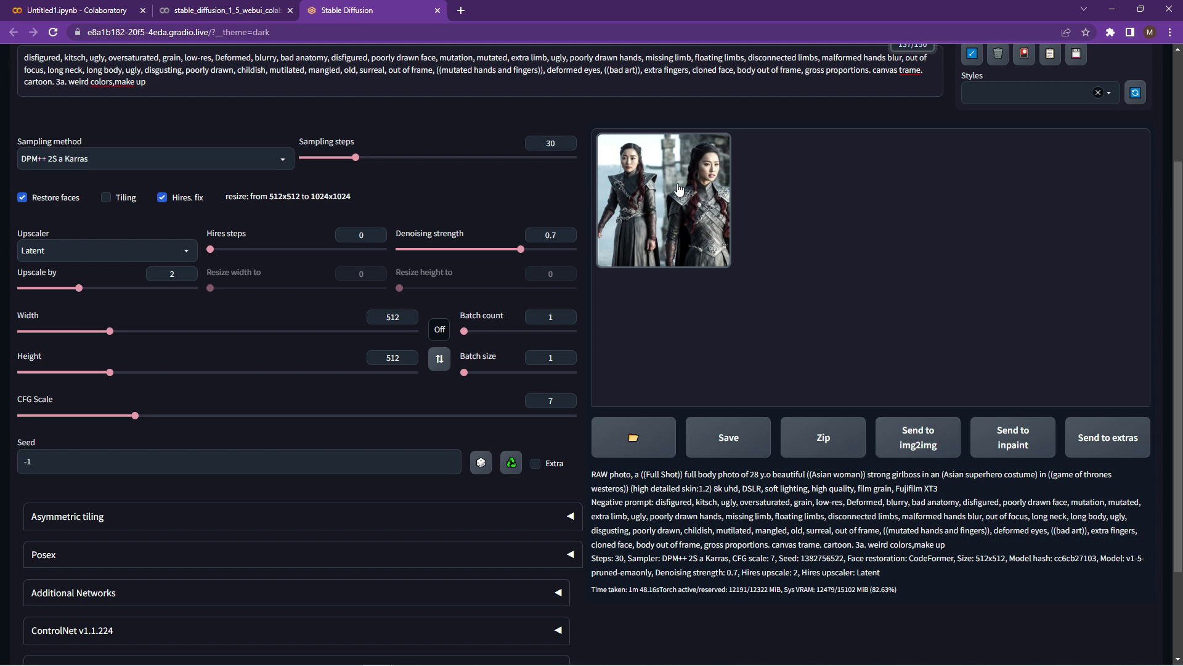
{"action": "left_click", "coordinate": [679, 189]}
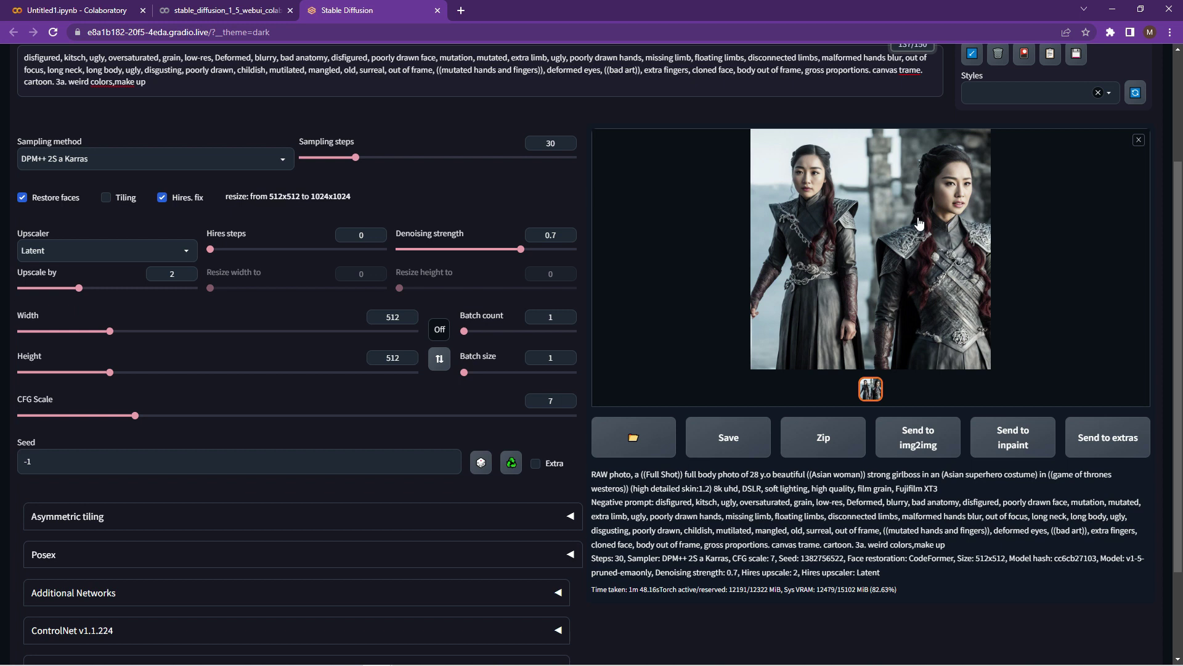
{"action": "left_click", "coordinate": [727, 442]}
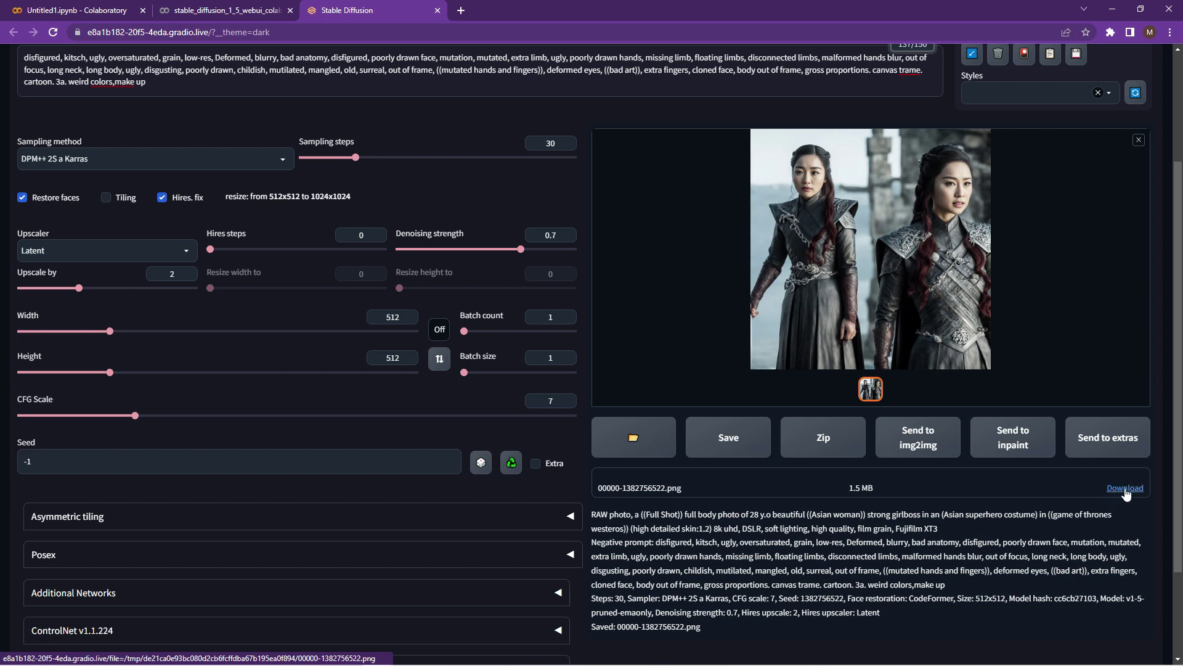
{"action": "left_click", "coordinate": [1125, 488]}
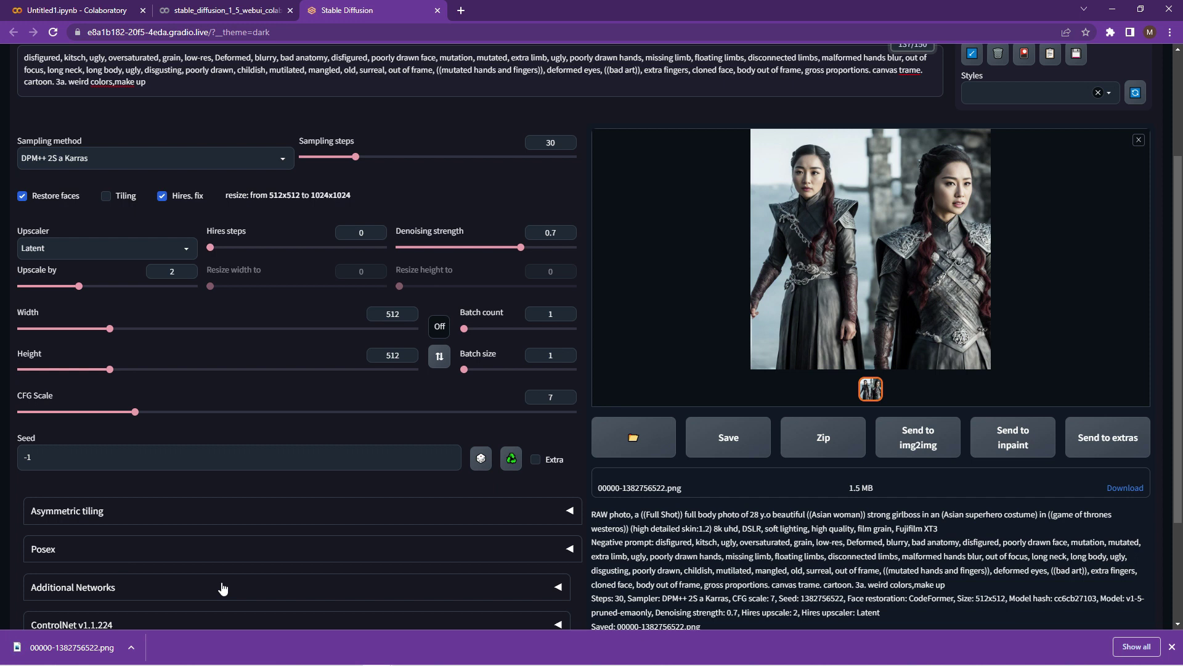
{"action": "scroll", "coordinate": [711, 283], "scroll_direction": "up", "scroll_amount": 3}
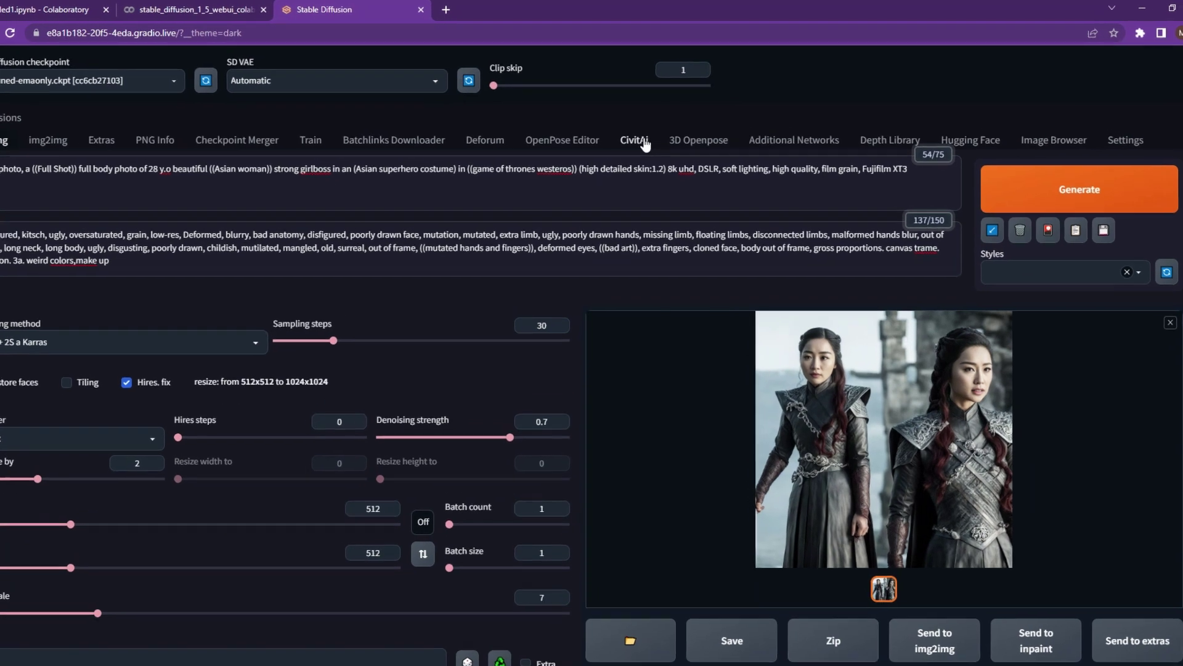
Step: Load civitai.com in a new tab, scroll its community model grid, then return to the WebUI
{"action": "left_click", "coordinate": [637, 133]}
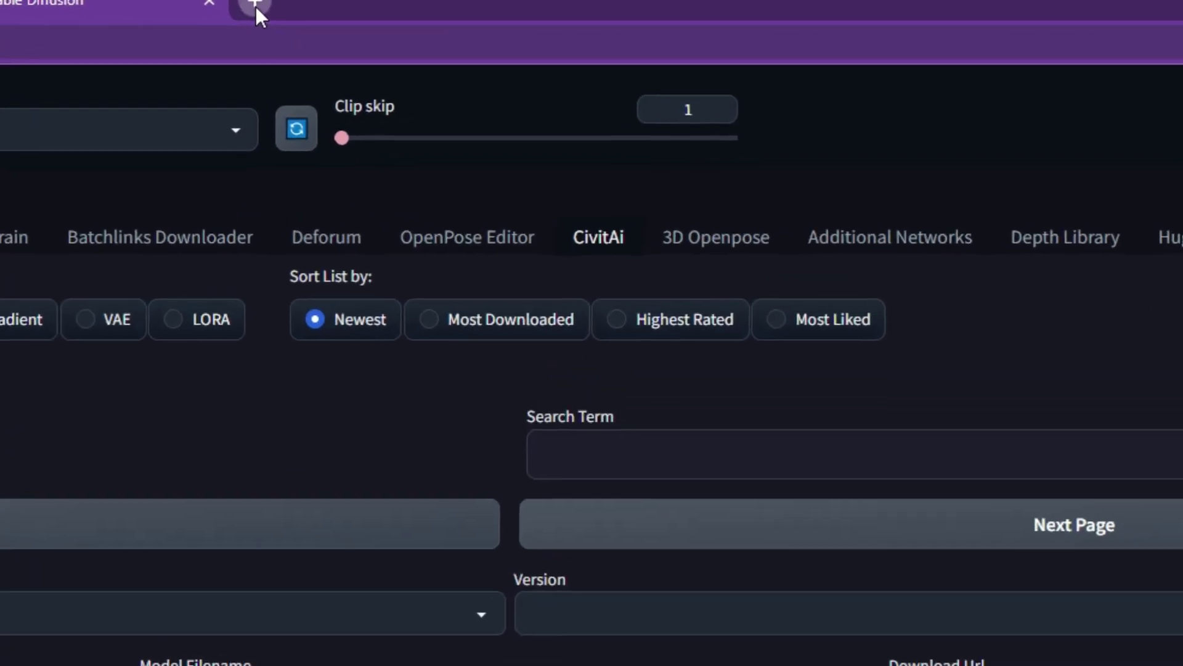
{"action": "left_click", "coordinate": [336, 5]}
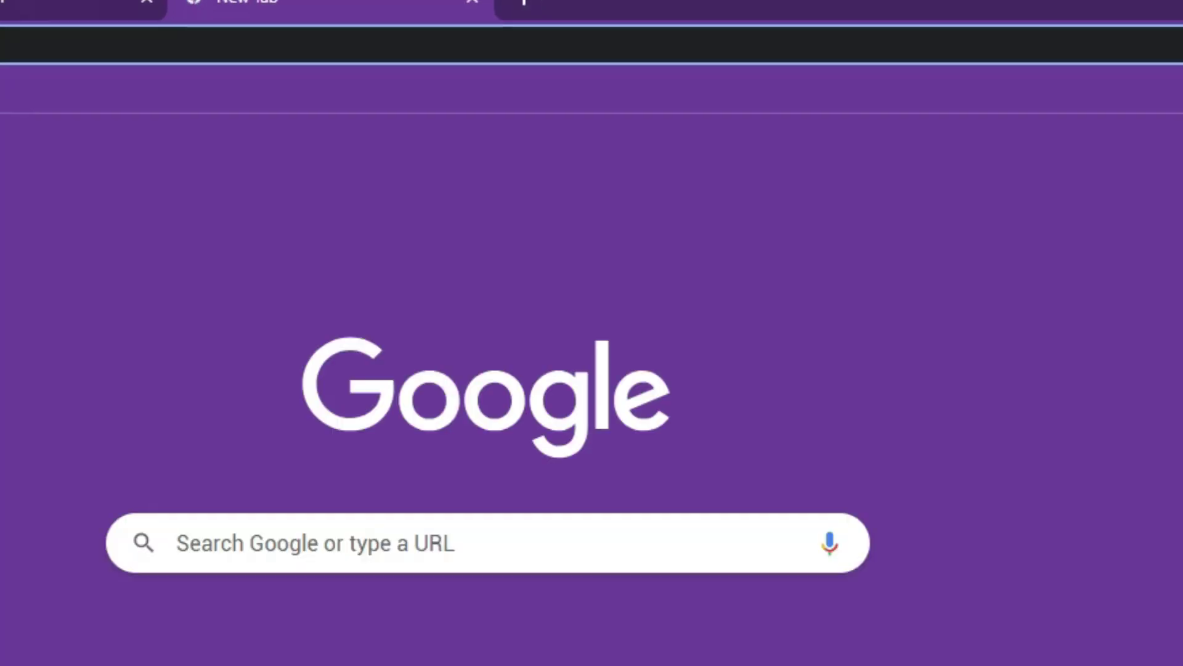
{"action": "type", "text": "civitai.com"}
{"action": "key", "text": "Return"}
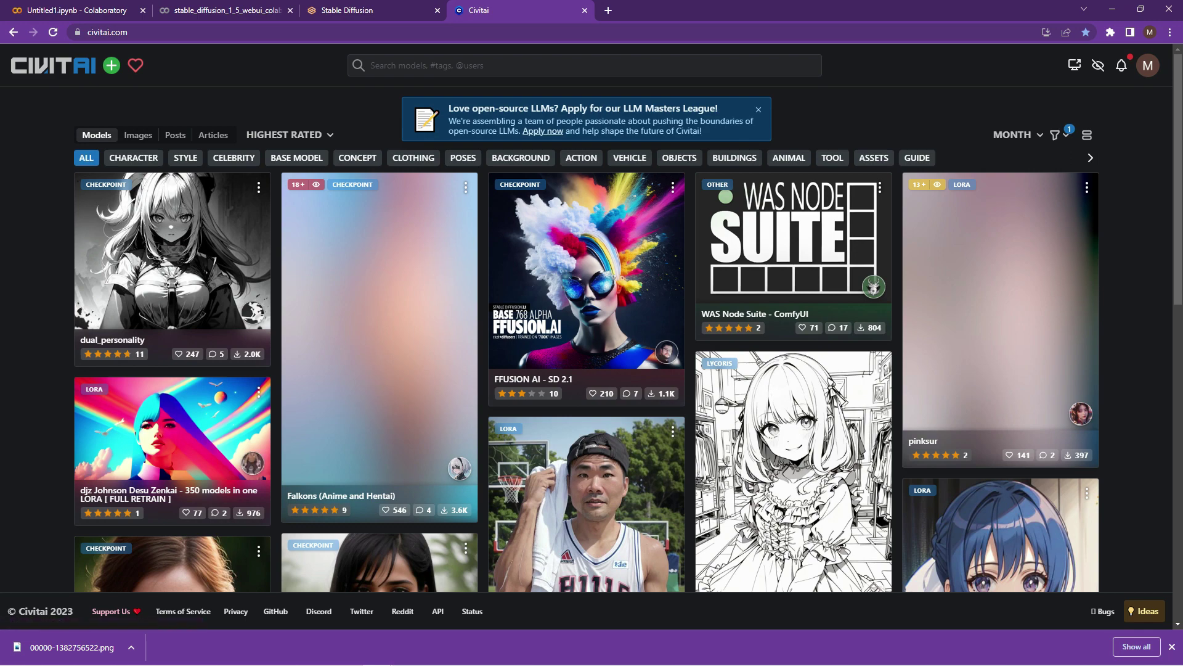
{"action": "scroll", "coordinate": [141, 161], "scroll_direction": "down", "scroll_amount": 3}
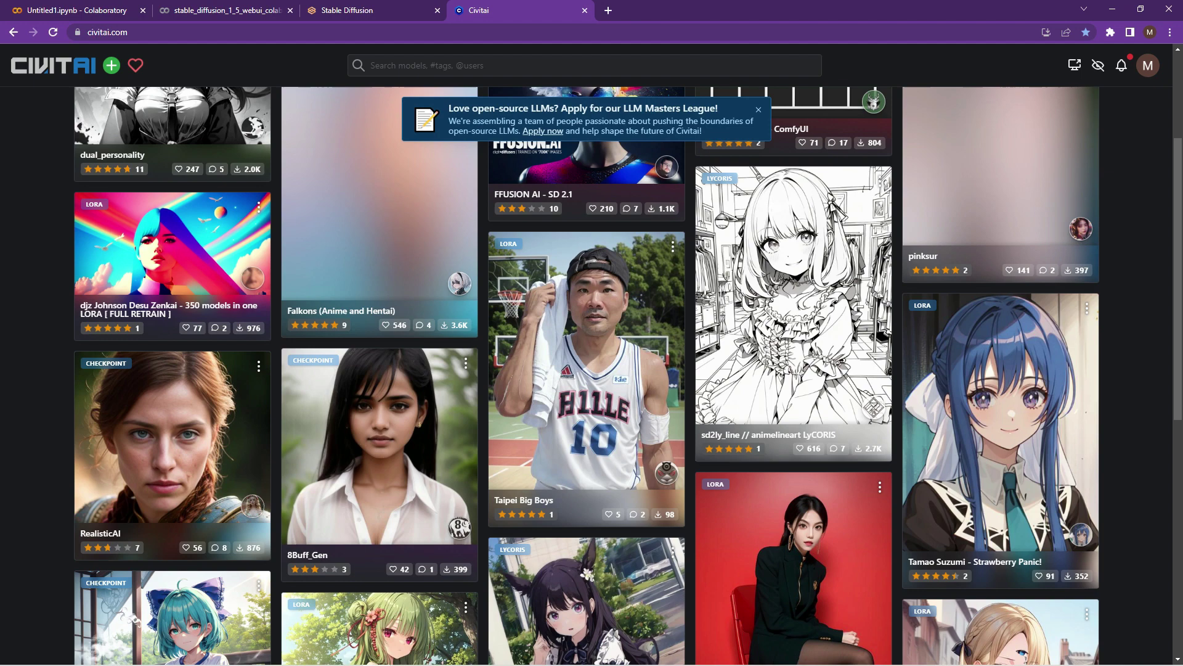
{"action": "left_click", "coordinate": [350, 10]}
Step: In the CivitAi extension, enable Search by term and fetch models matching 'realistic Vision'
{"action": "left_click", "coordinate": [641, 136]}
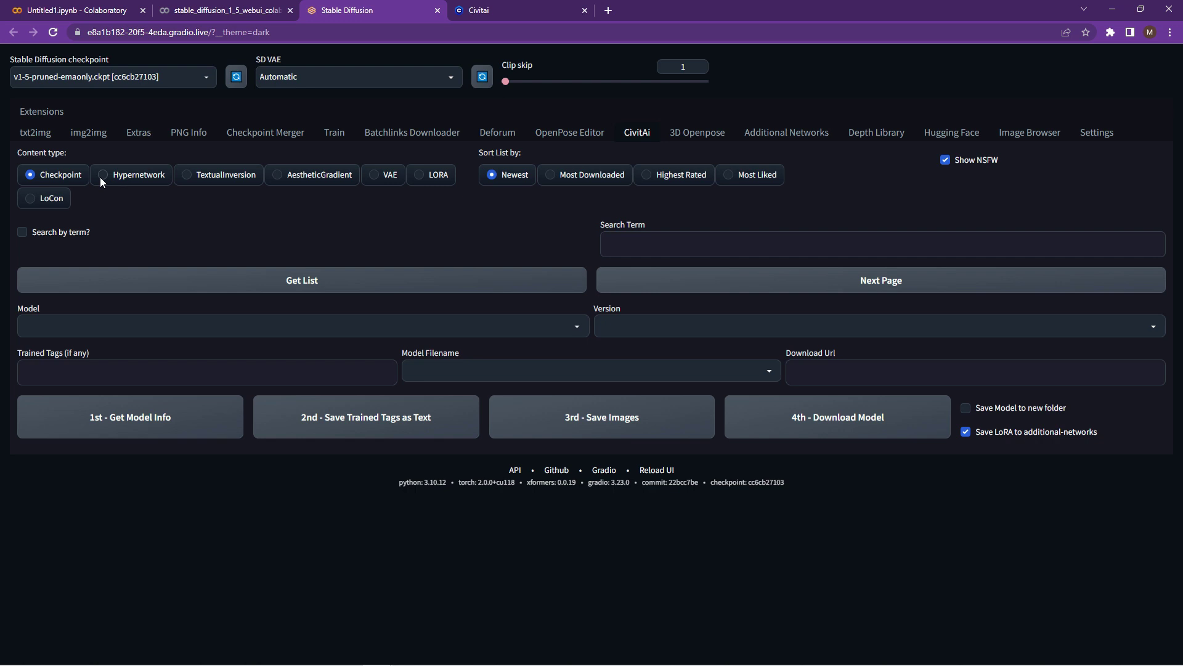
{"action": "left_click", "coordinate": [302, 325]}
{"action": "left_click_drag", "start_coordinate": [582, 465], "coordinate": [589, 330]}
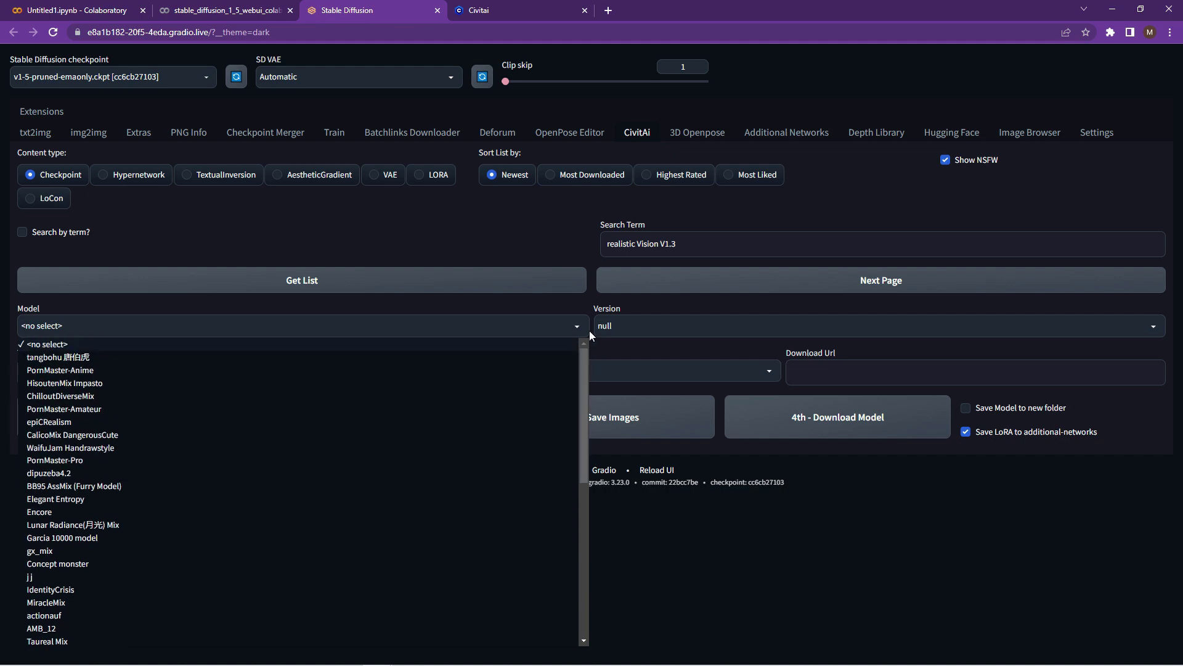
{"action": "left_click", "coordinate": [22, 232]}
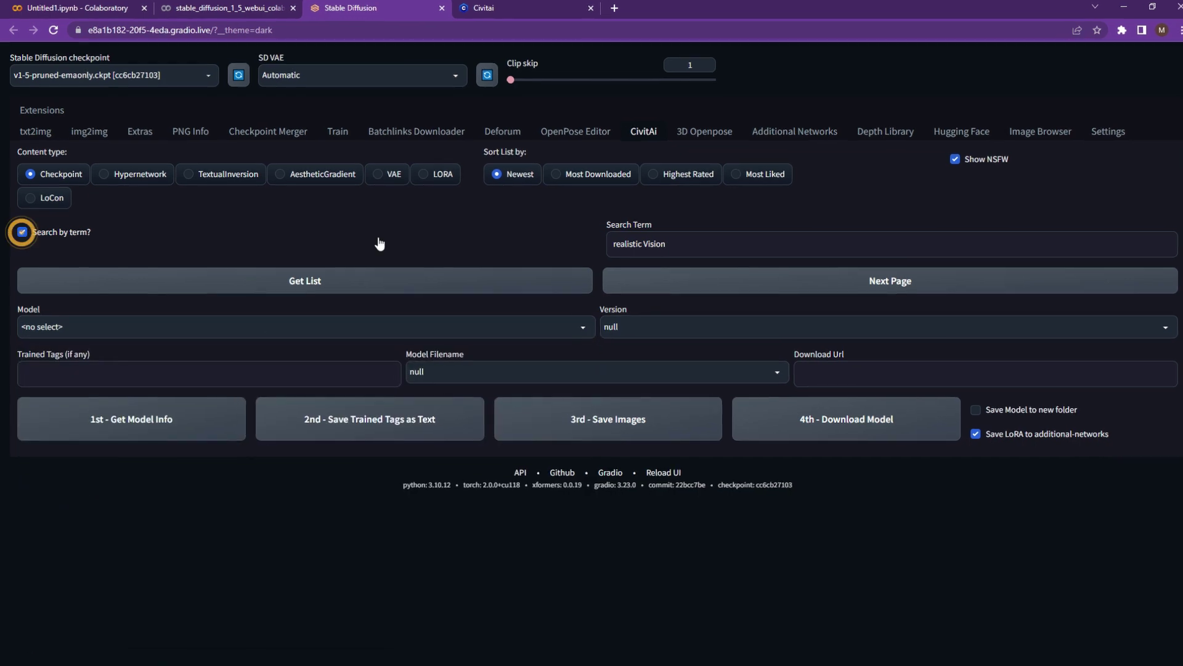
{"action": "left_click", "coordinate": [671, 241]}
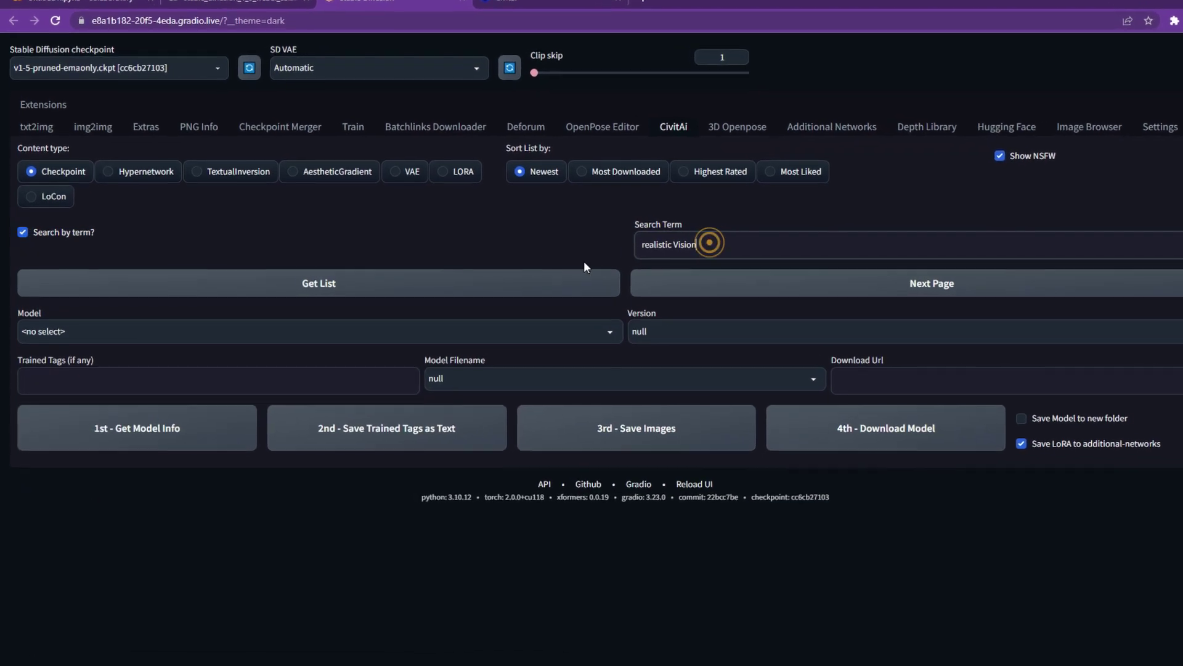
{"action": "left_click", "coordinate": [459, 283]}
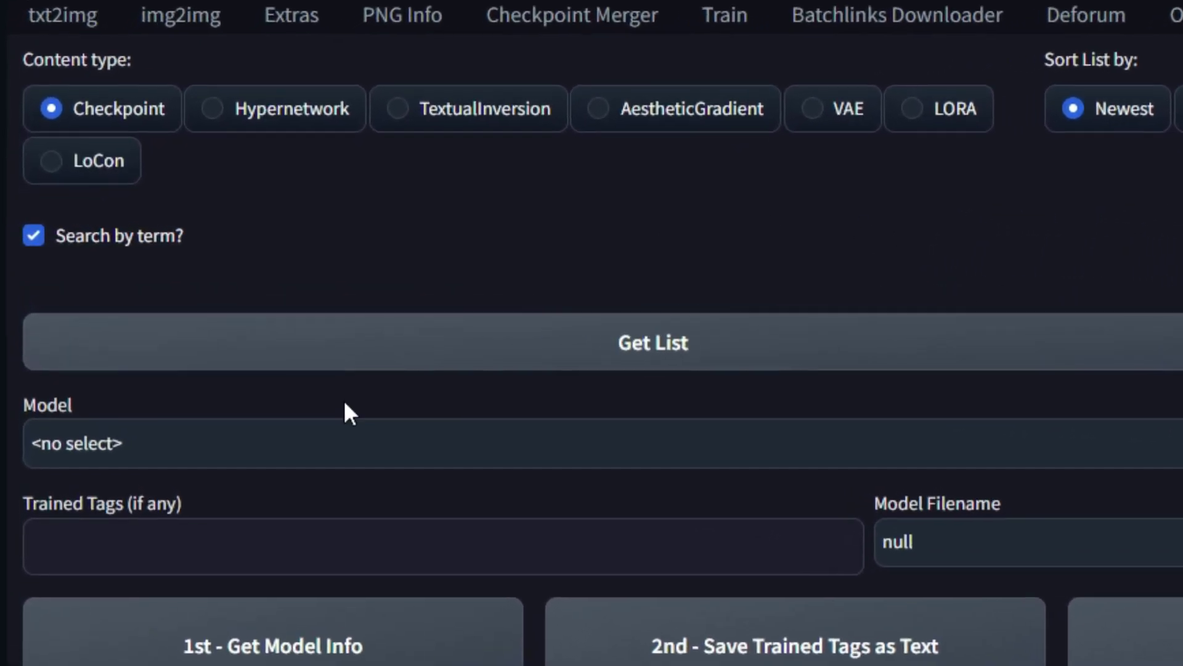
Step: Choose Realistic Vision V2.0 as the model and V1.3 as its version
{"action": "left_click", "coordinate": [290, 419]}
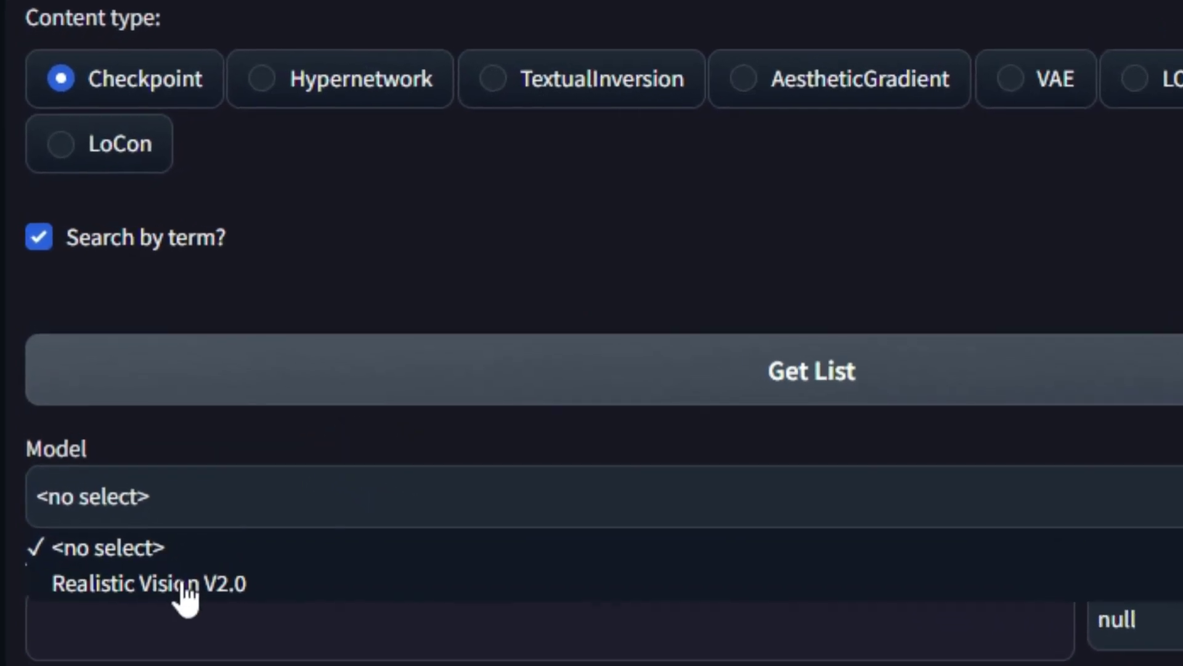
{"action": "left_click", "coordinate": [166, 544]}
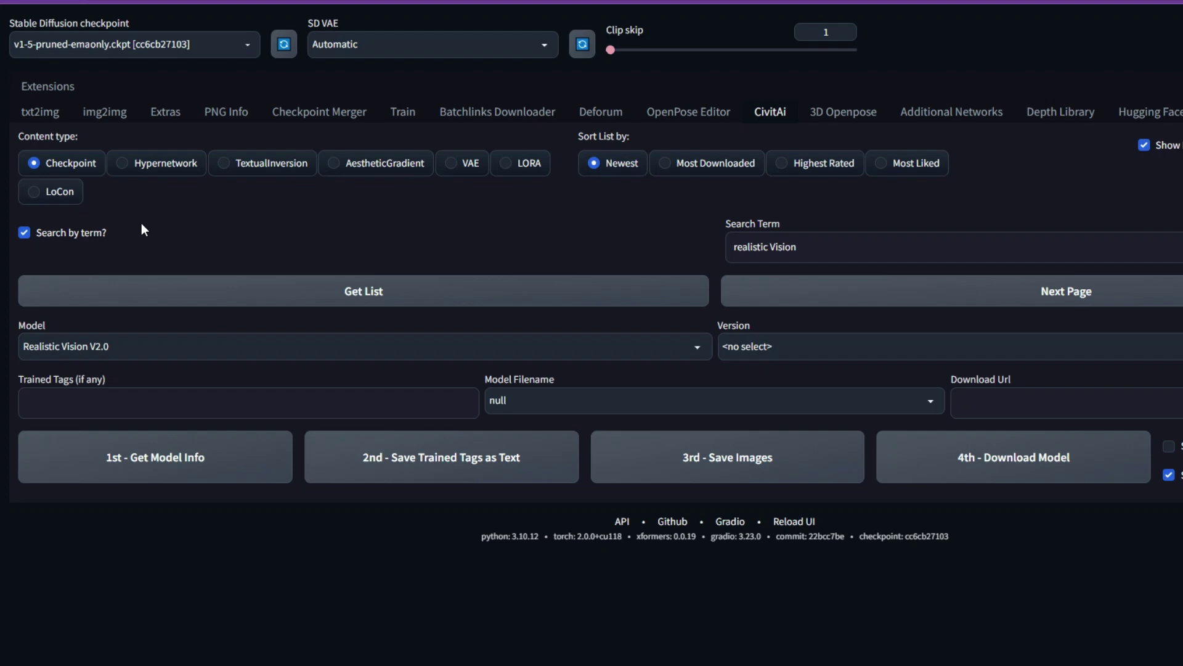
{"action": "left_click_drag", "start_coordinate": [135, 224], "coordinate": [17, 218]}
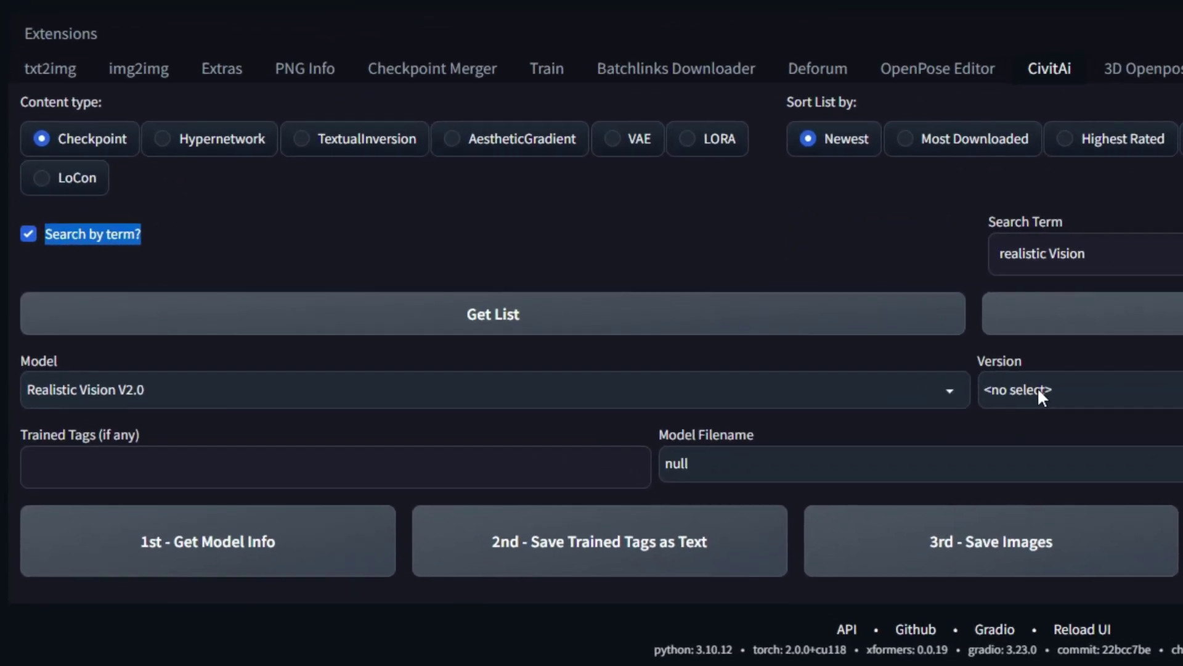
{"action": "left_click", "coordinate": [952, 377]}
{"action": "left_click", "coordinate": [1134, 463]}
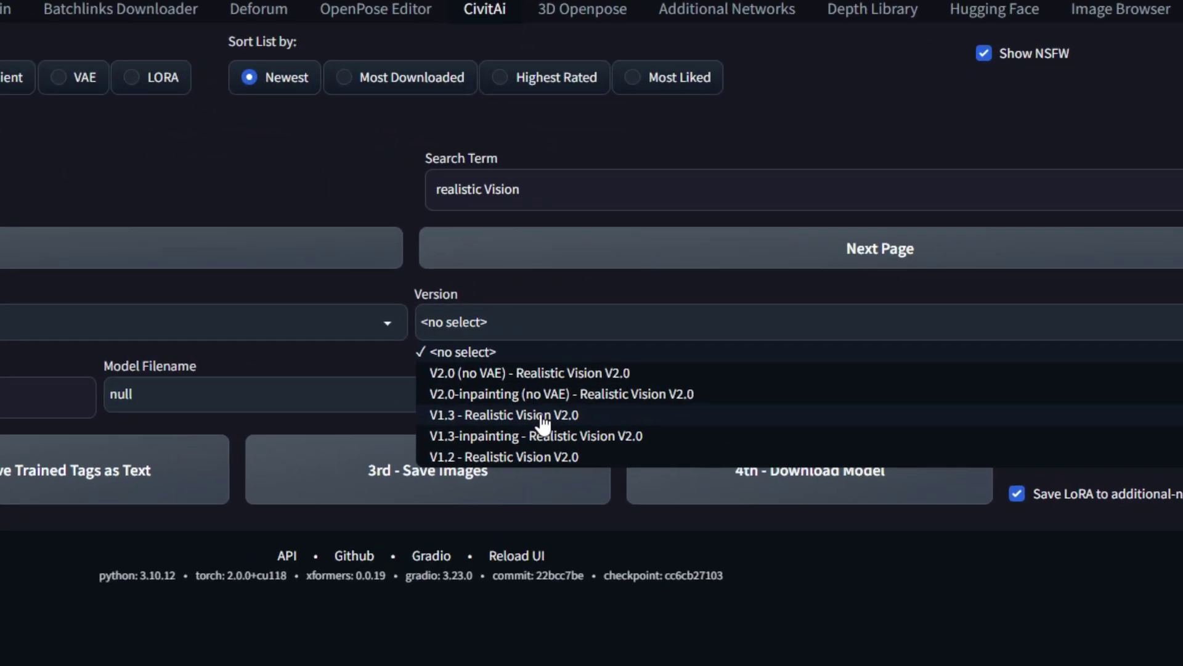
{"action": "left_click", "coordinate": [580, 407]}
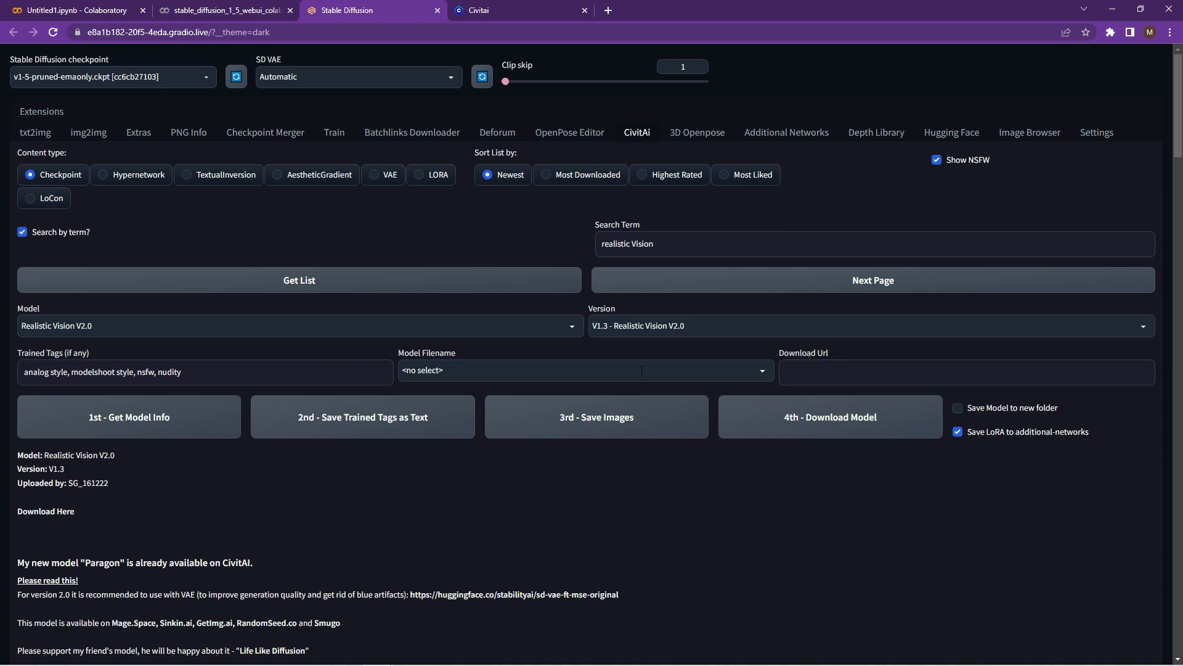
Step: Select realisticVisionV20_v13.ckpt and download it into the Stable-diffusion models folder
{"action": "left_click", "coordinate": [764, 371]}
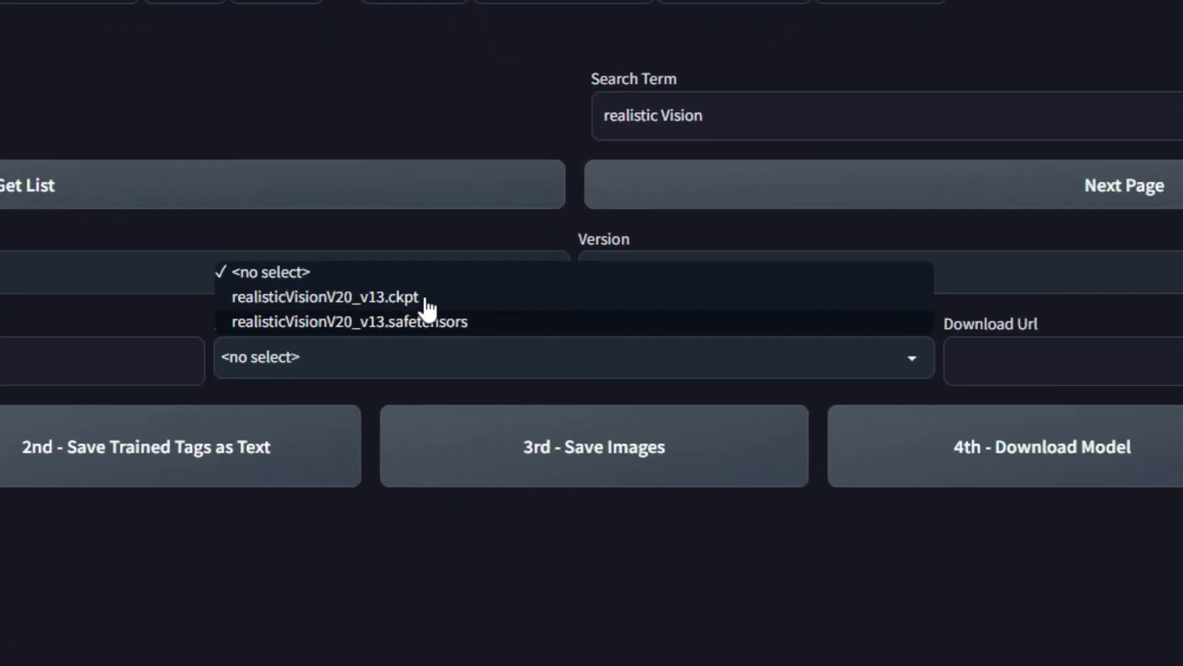
{"action": "left_click", "coordinate": [439, 308]}
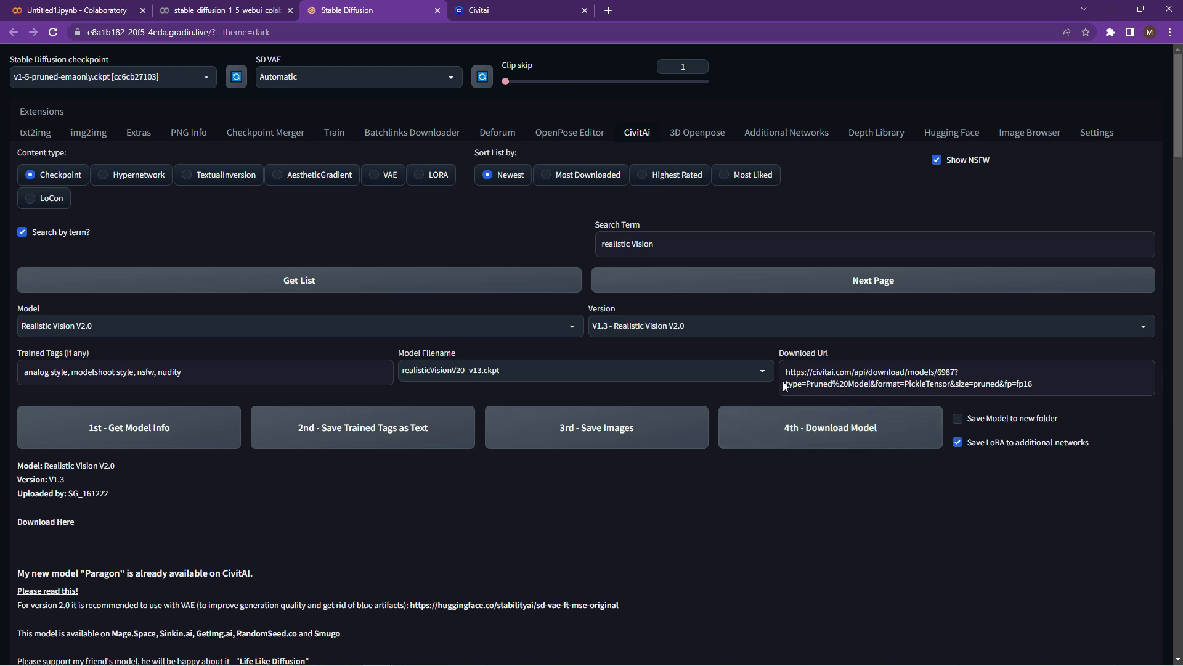
{"action": "scroll", "coordinate": [613, 485], "scroll_direction": "down", "scroll_amount": 3}
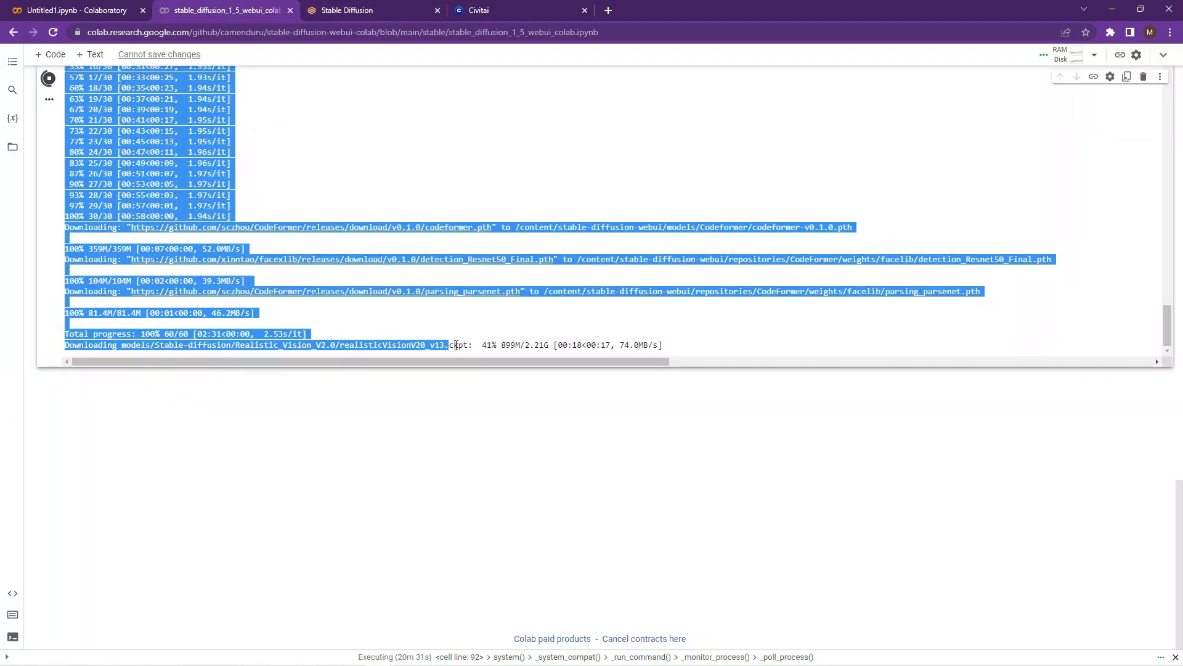
Step: Confirm in the Colab log that realisticVisionV20_v13.ckpt reports 'successfully downloaded', then return to the WebUI
{"action": "left_click_drag", "start_coordinate": [470, 346], "coordinate": [298, 347]}
{"action": "double_click", "coordinate": [412, 345]}
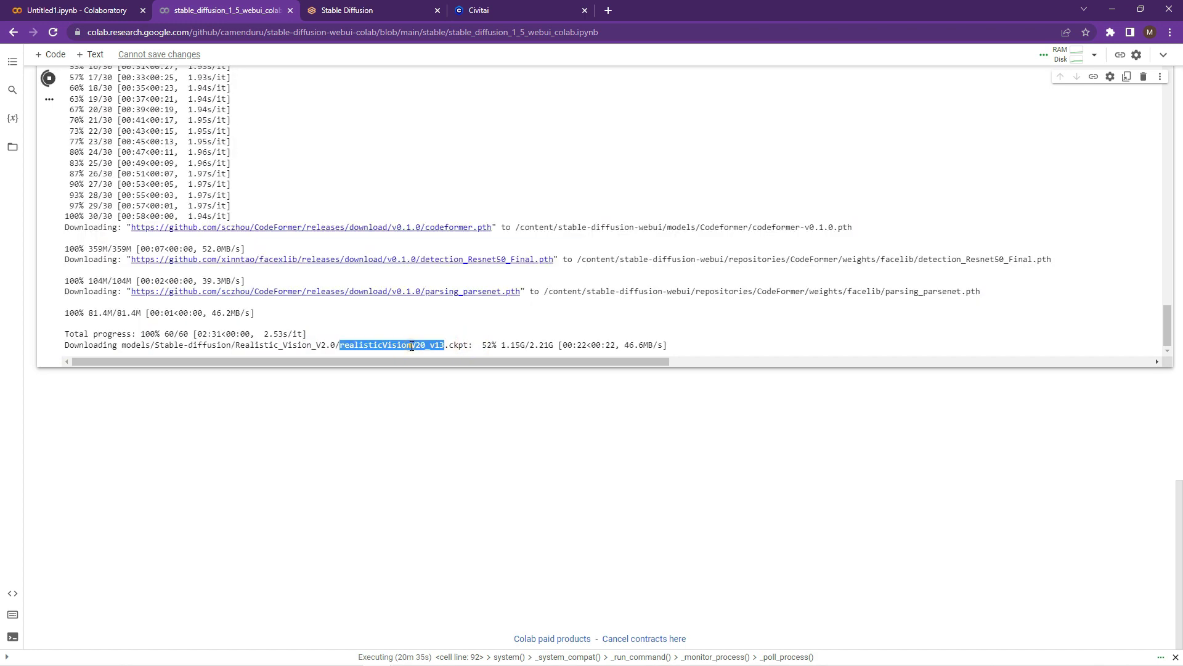
{"action": "left_click", "coordinate": [408, 346]}
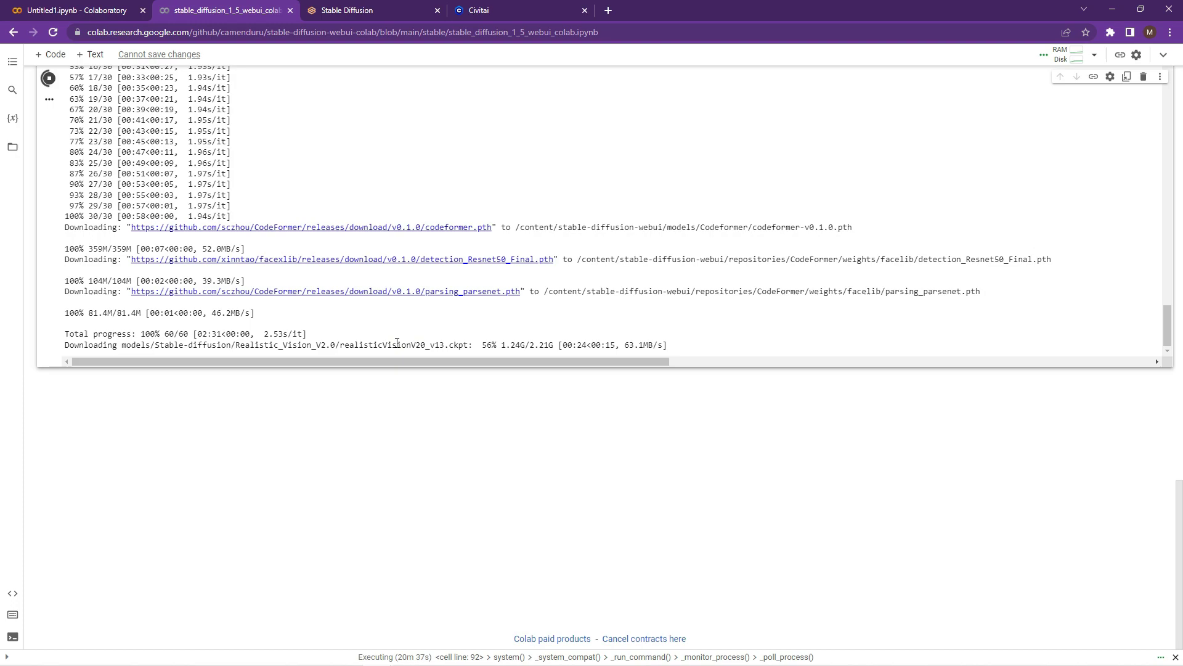
{"action": "left_click", "coordinate": [374, 9]}
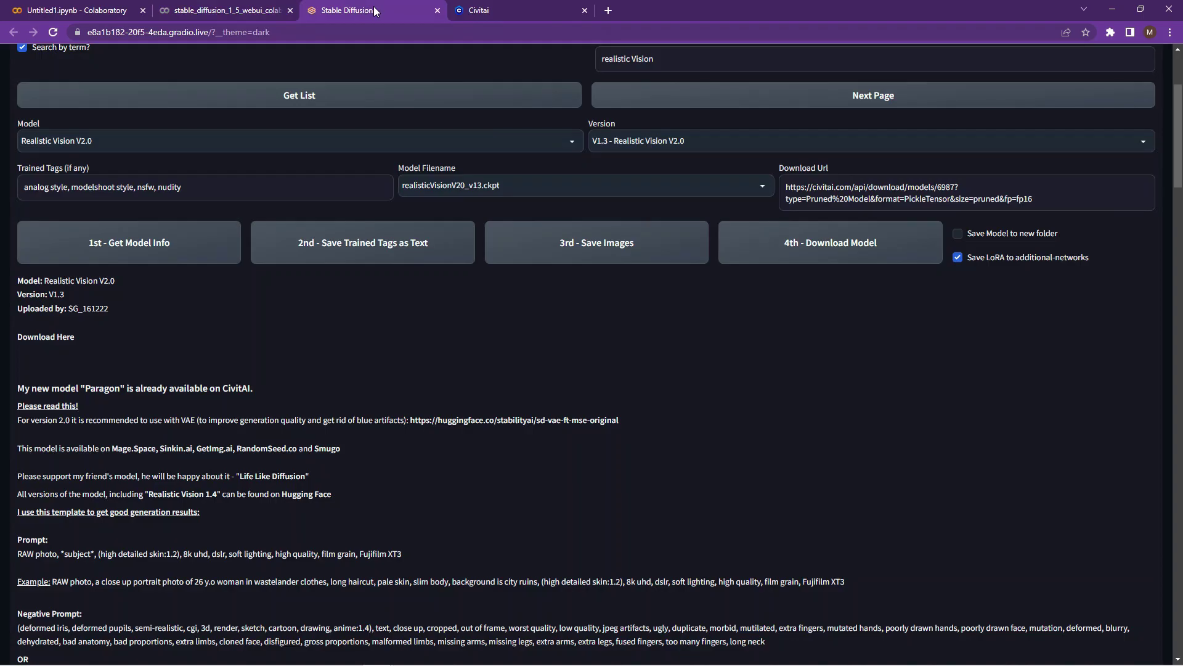
{"action": "left_click", "coordinate": [282, 9]}
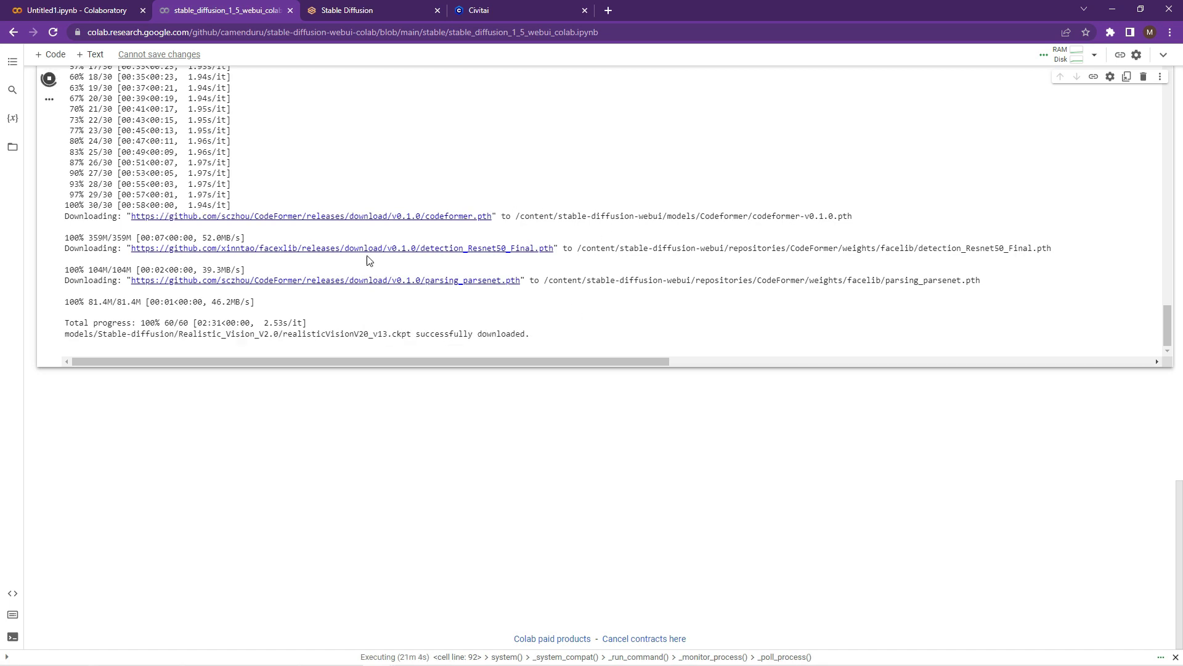
{"action": "left_click_drag", "start_coordinate": [507, 334], "coordinate": [417, 335]}
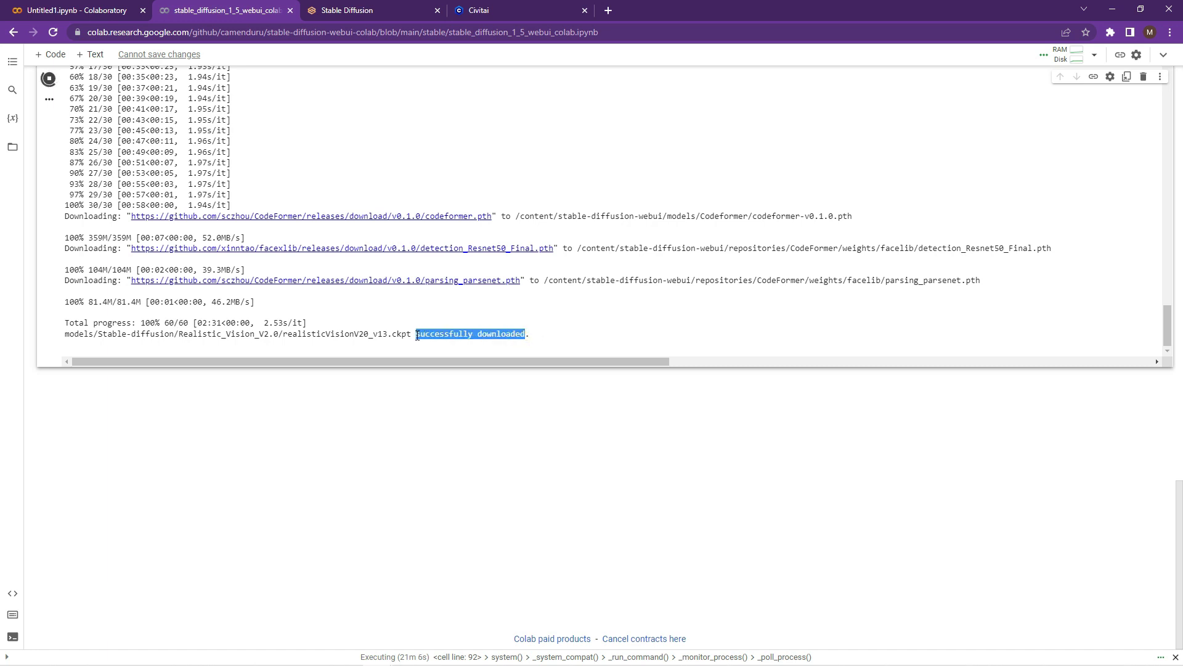
{"action": "left_click", "coordinate": [535, 338]}
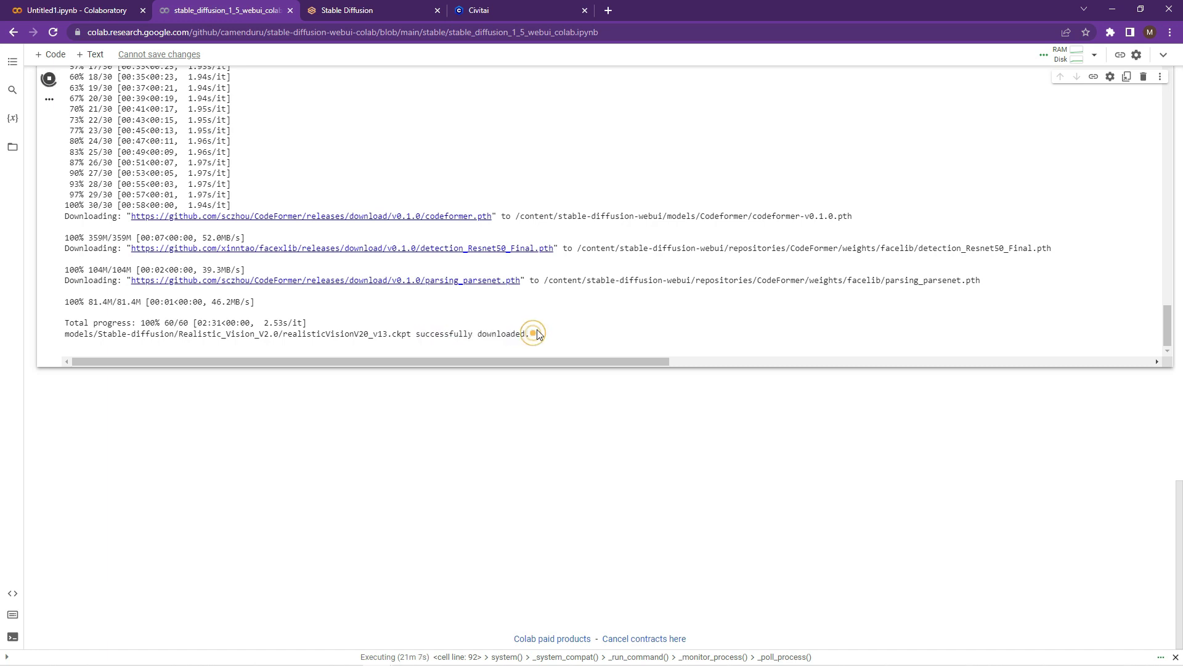
{"action": "left_click", "coordinate": [382, 12]}
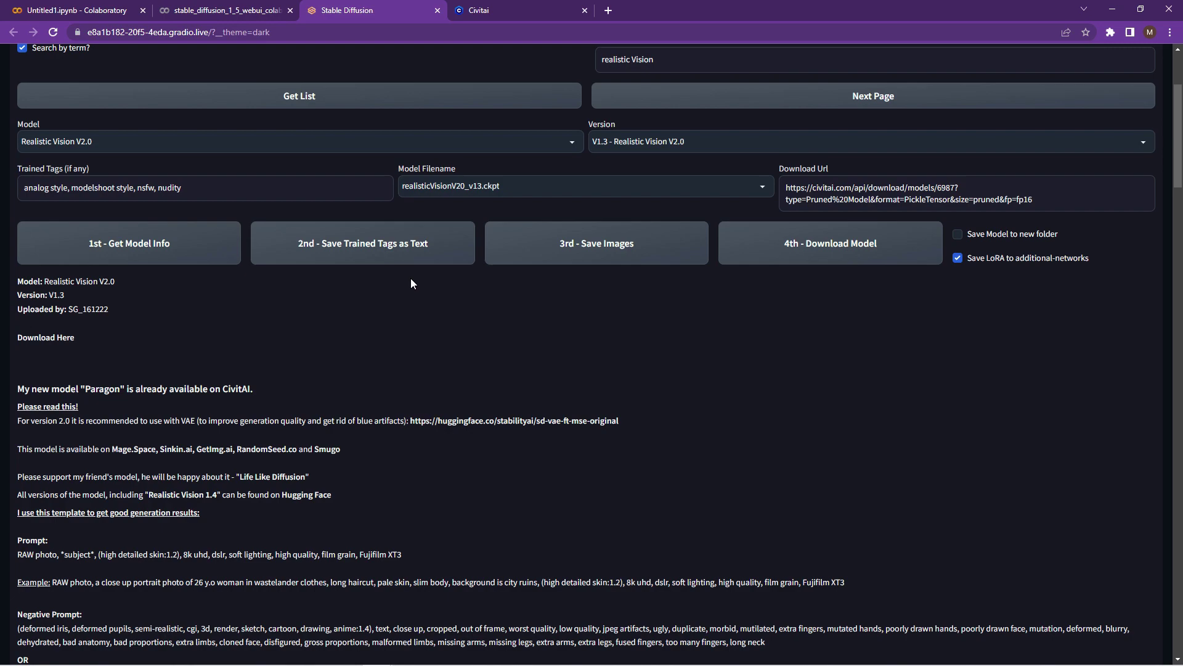
Step: In txt2img, refresh the checkpoint list and load Realistic_Vision_V2.0
{"action": "scroll", "coordinate": [411, 278], "scroll_direction": "up", "scroll_amount": 3}
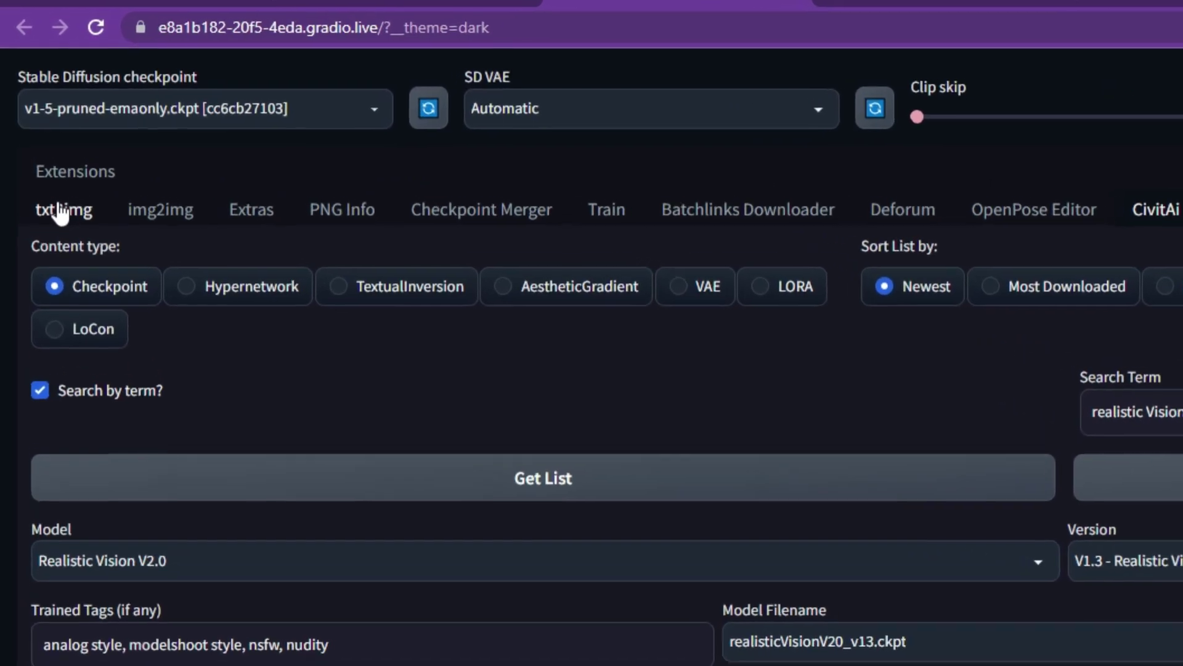
{"action": "left_click", "coordinate": [62, 210]}
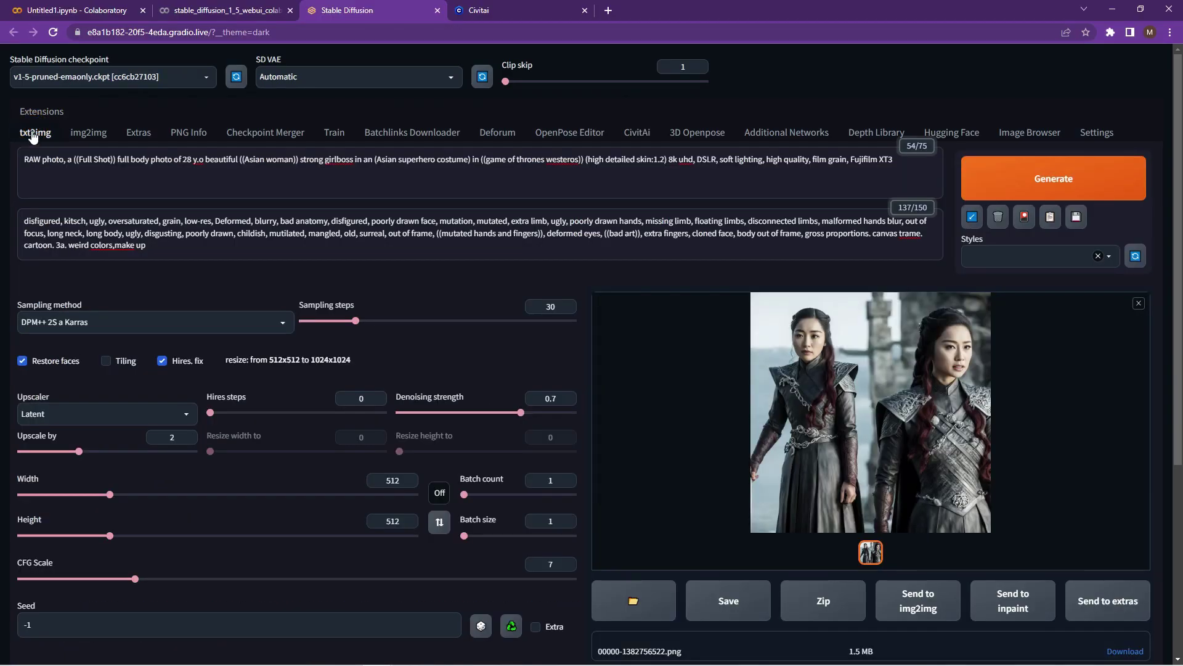
{"action": "left_click", "coordinate": [206, 80]}
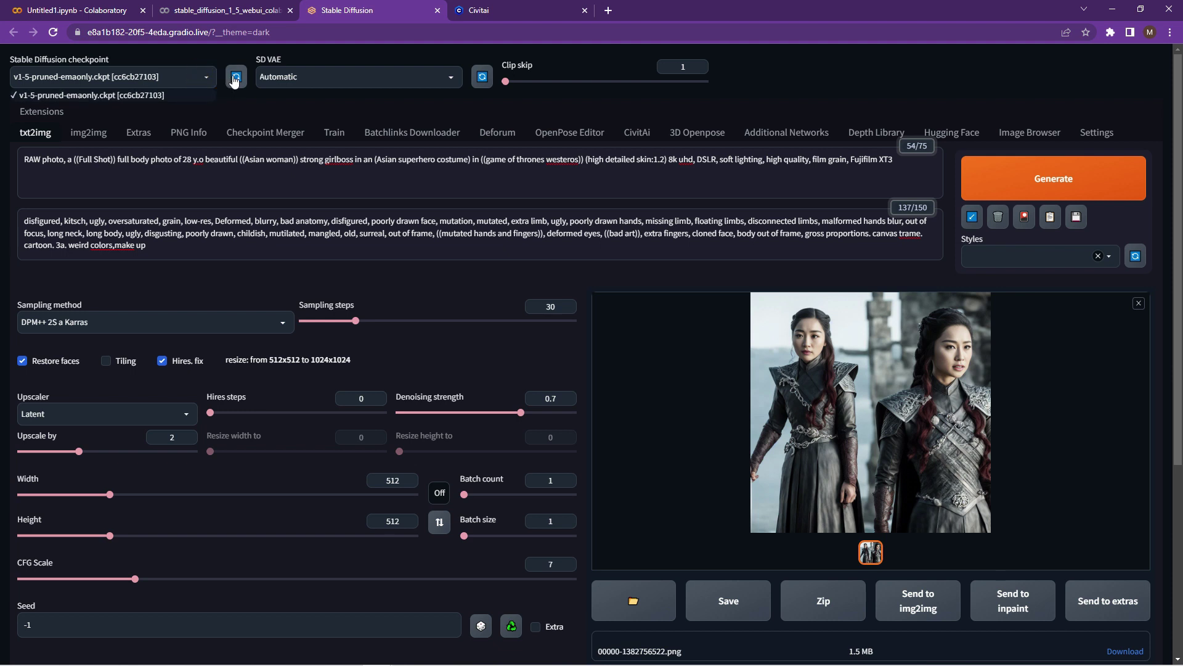
{"action": "left_click", "coordinate": [235, 79]}
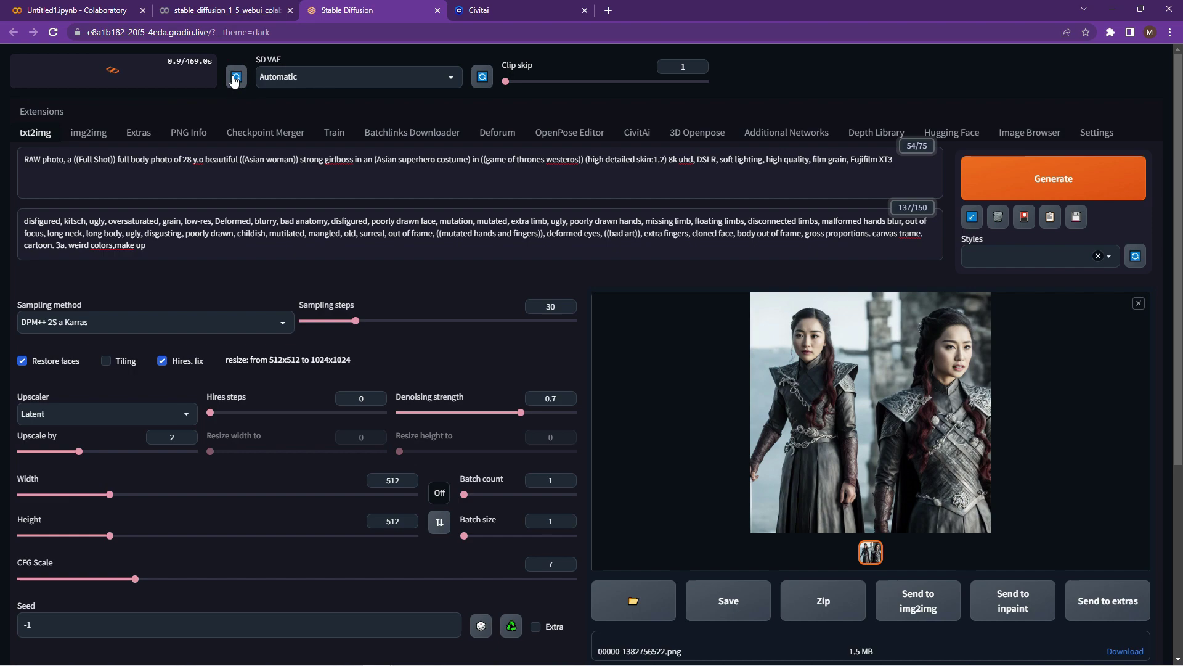
{"action": "left_click", "coordinate": [207, 79]}
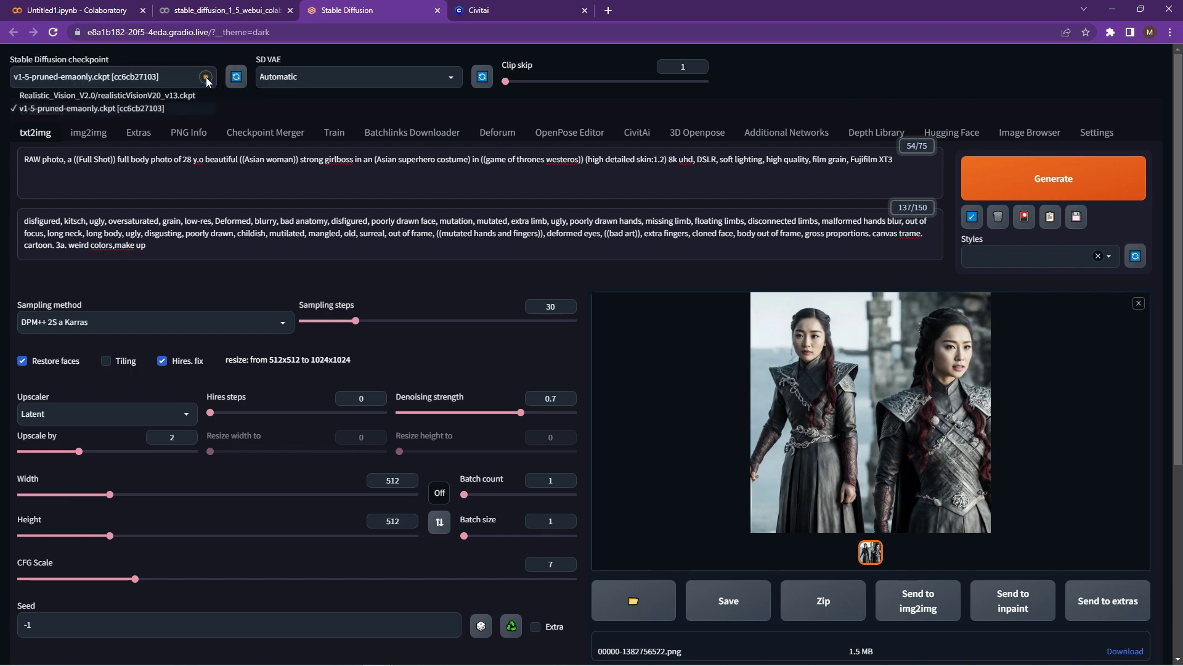
{"action": "left_click", "coordinate": [124, 95]}
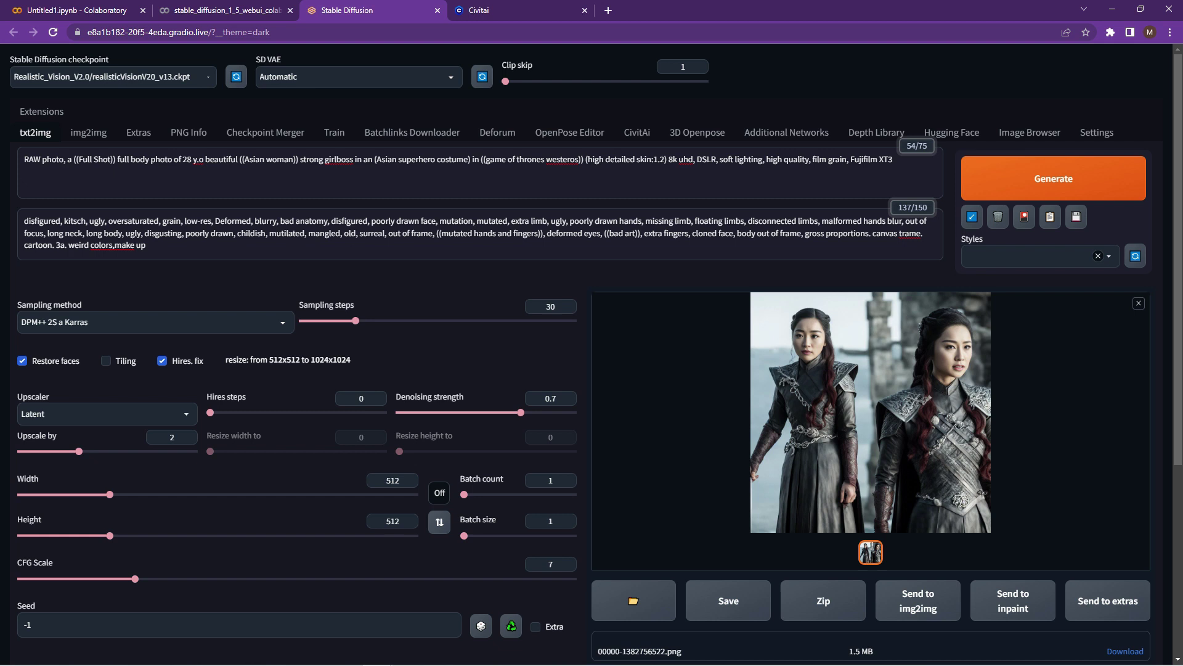
Step: Edit the word 'Asian' in the prompt and view the new armoured-woman portrait full size
{"action": "left_click", "coordinate": [261, 159]}
{"action": "double_click", "coordinate": [258, 159]}
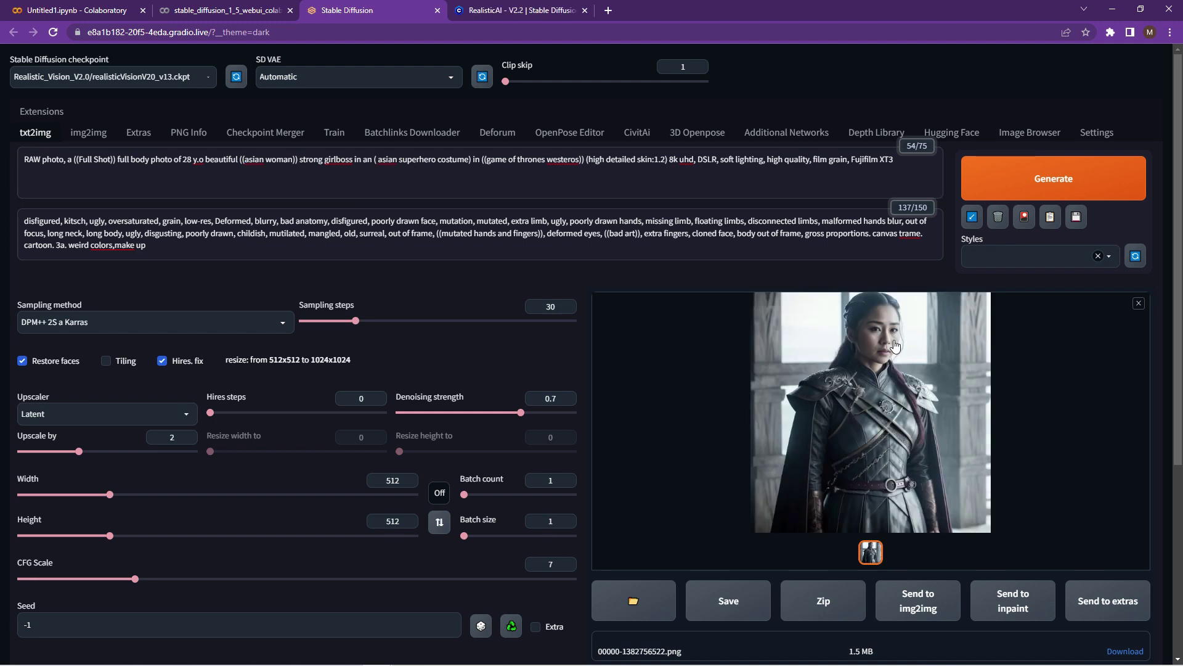
{"action": "left_click", "coordinate": [895, 346]}
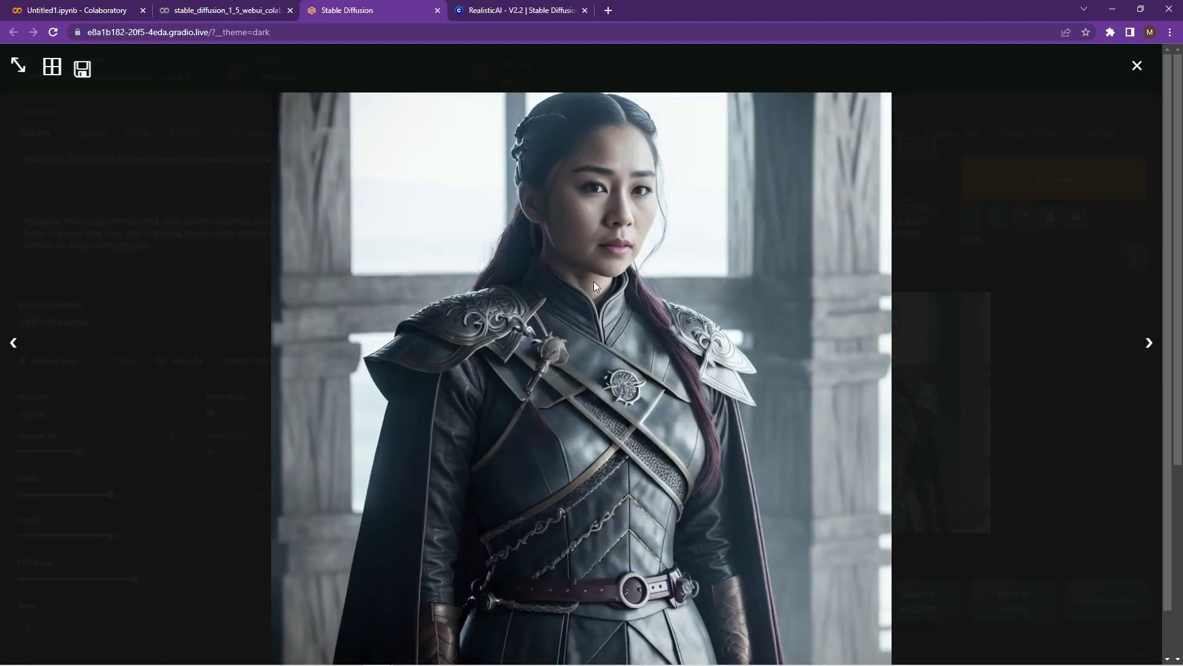
{"action": "scroll", "coordinate": [675, 312], "scroll_direction": "down", "scroll_amount": 1}
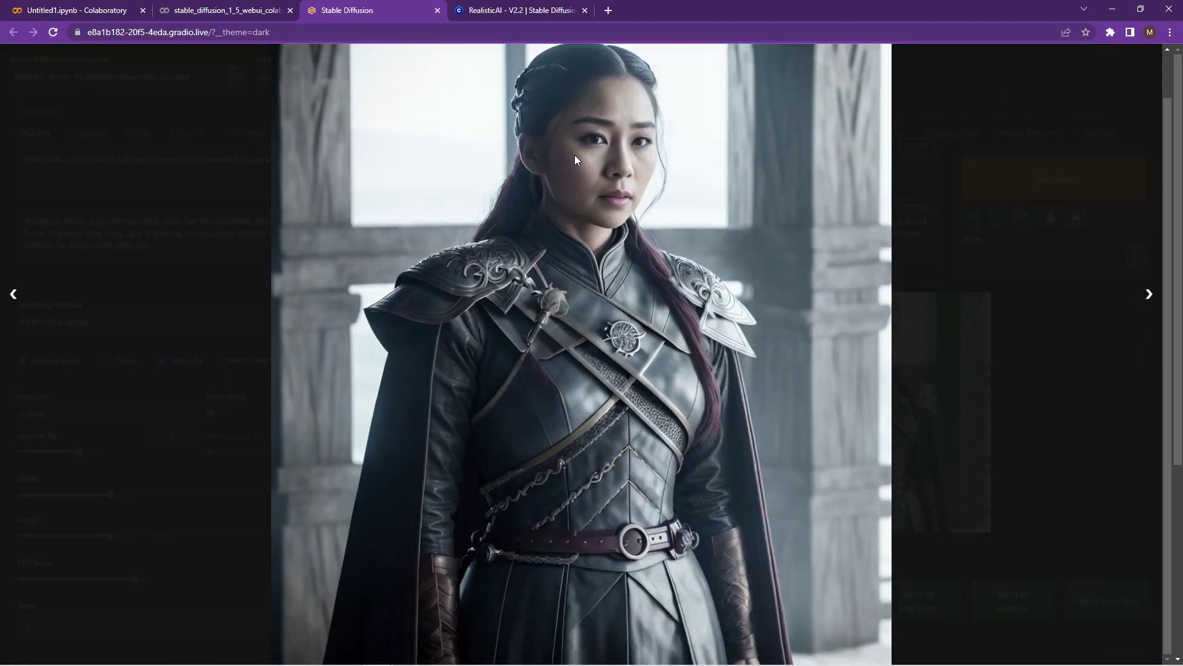
{"action": "scroll", "coordinate": [573, 136], "scroll_direction": "up", "scroll_amount": 1}
{"action": "left_click", "coordinate": [1137, 66]}
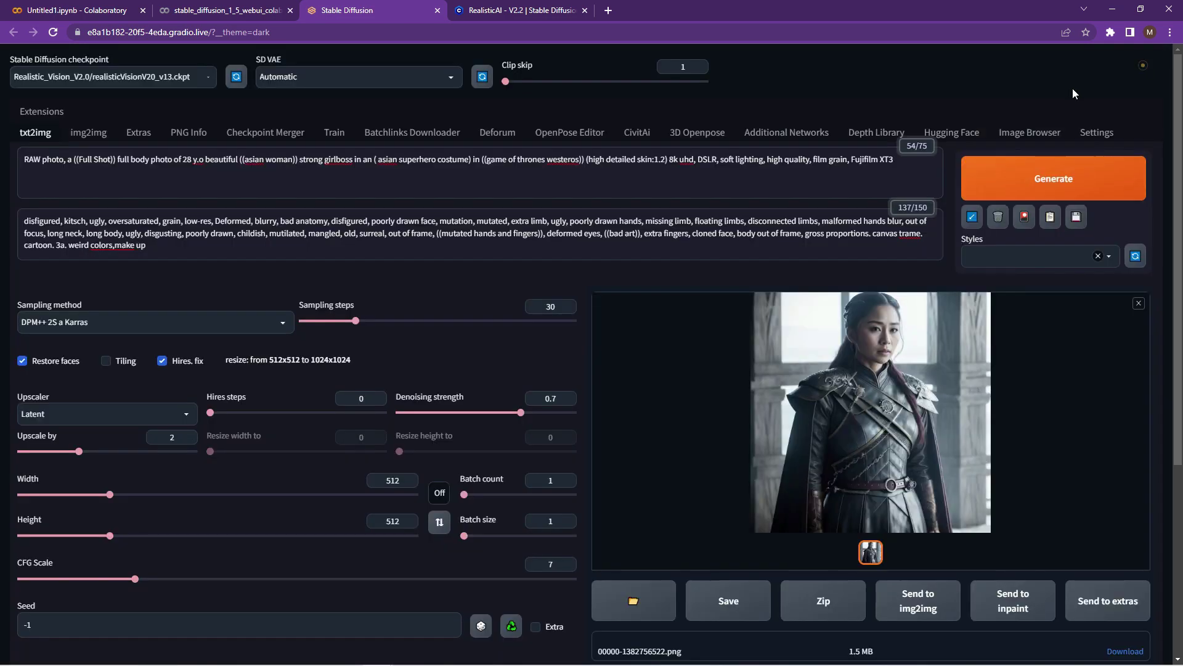
Step: In the CivitAi tab, replace the search term with 'Dreamshaper' and fetch the model list
{"action": "left_click", "coordinate": [638, 133]}
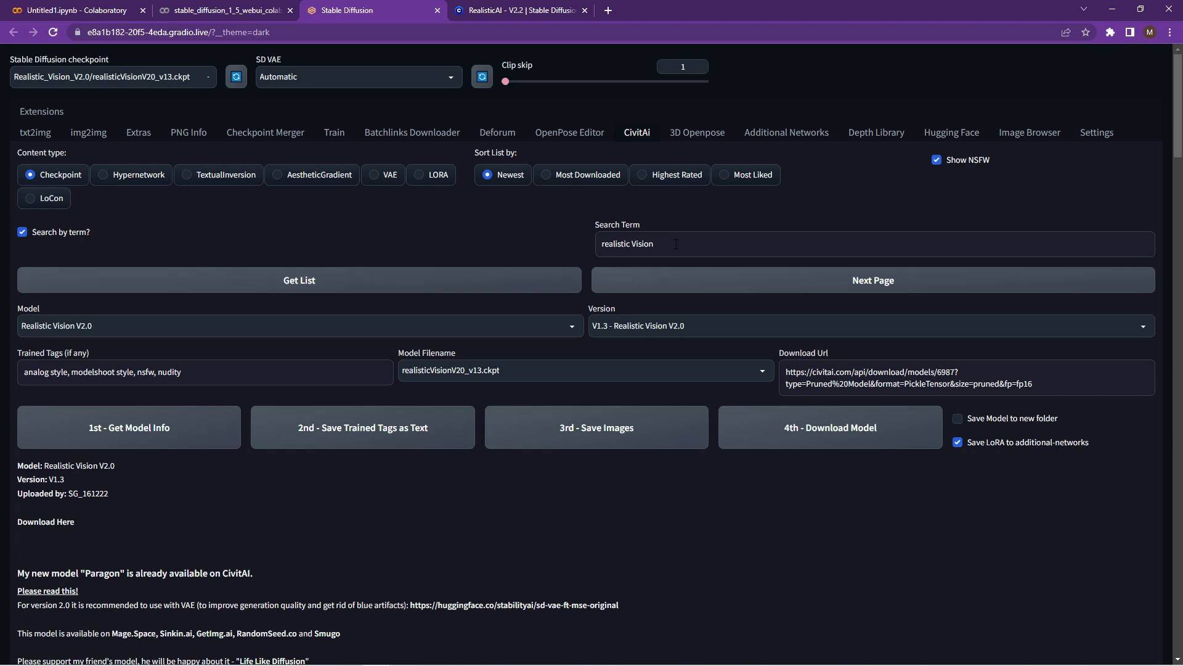
{"action": "left_click_drag", "start_coordinate": [701, 244], "coordinate": [597, 248]}
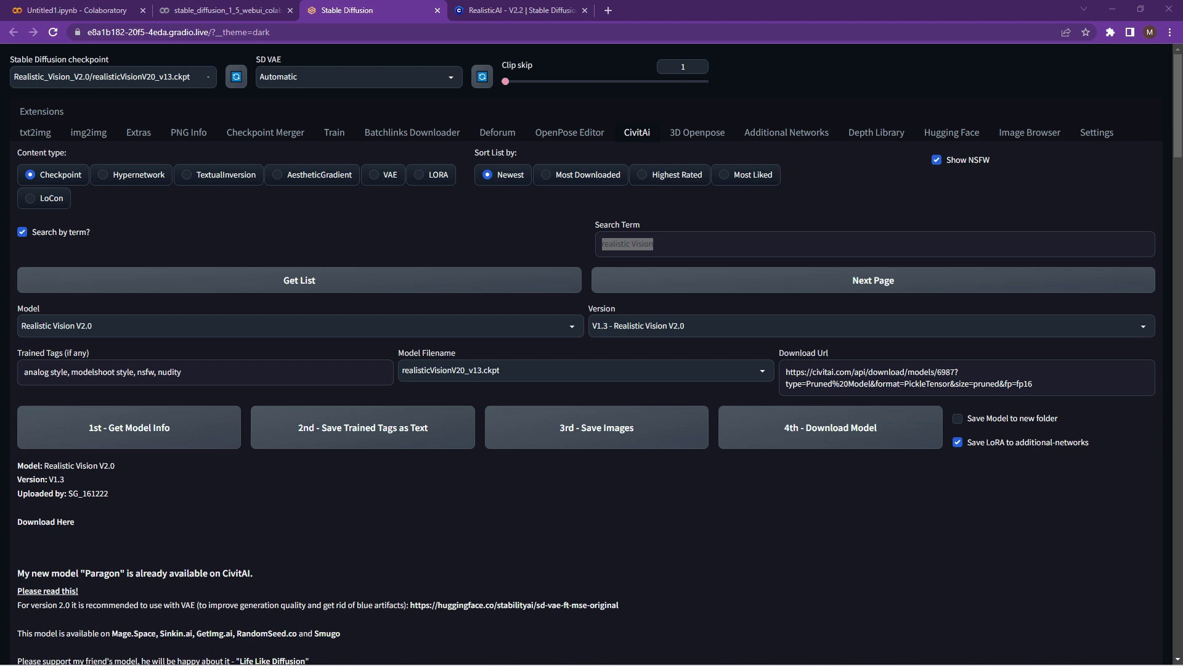
{"action": "left_click_drag", "start_coordinate": [678, 242], "coordinate": [621, 244]}
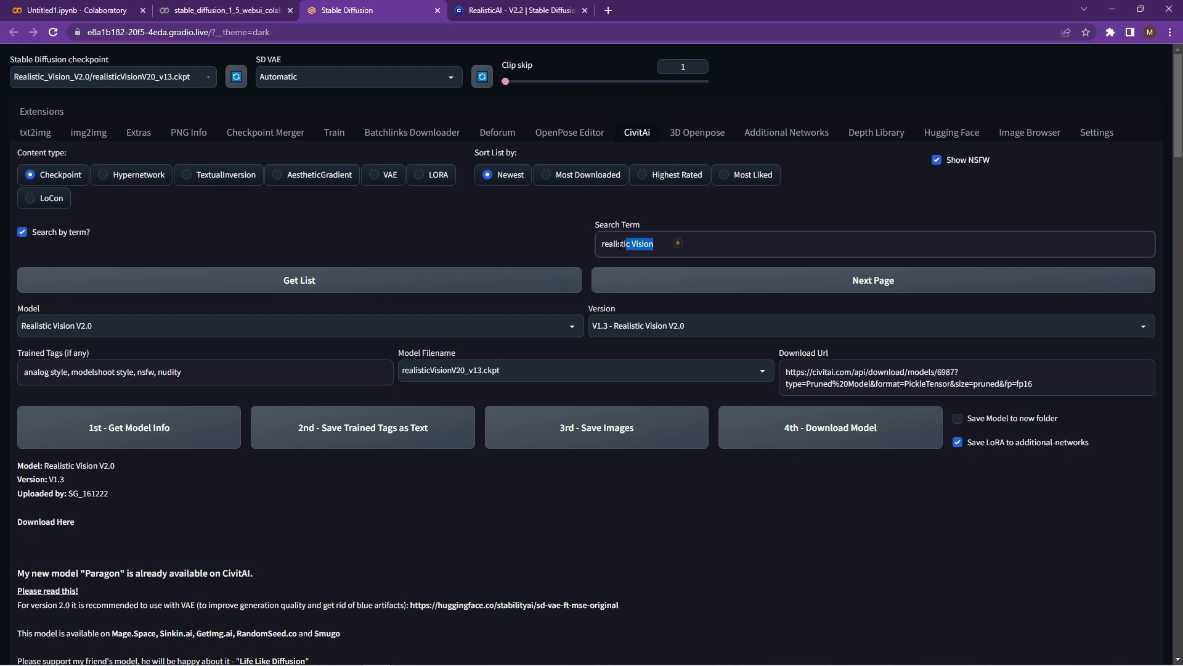
{"action": "triple_click", "coordinate": [678, 243]}
{"action": "type", "text": "Dreamshaper"}
{"action": "left_click", "coordinate": [288, 283]}
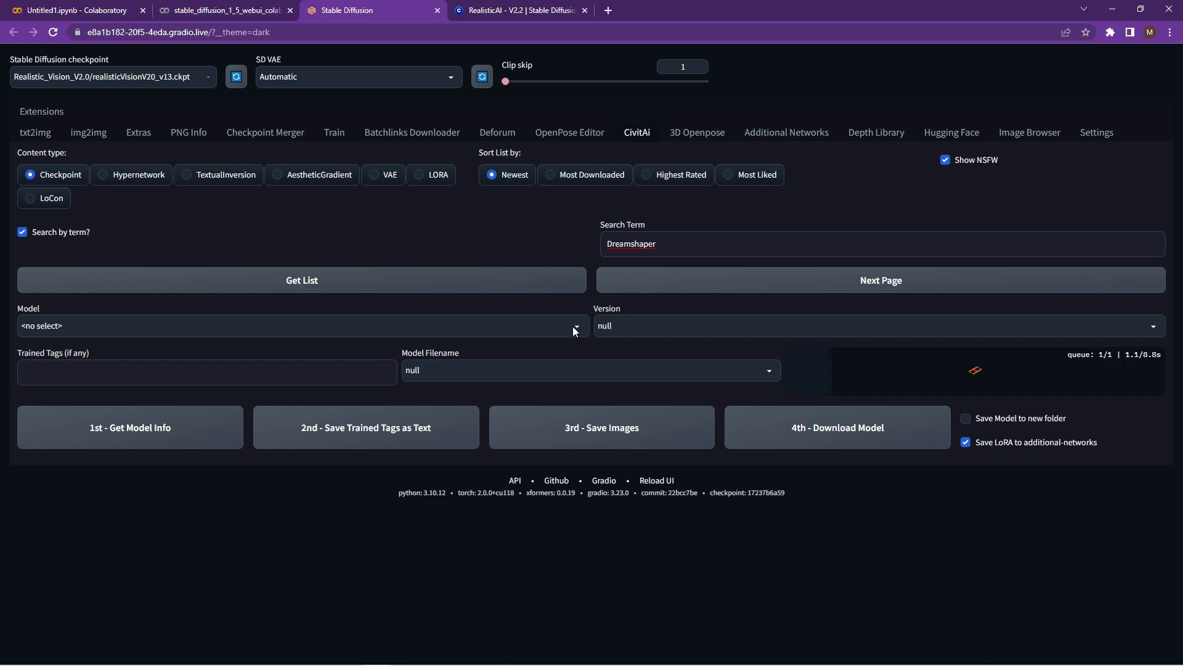
Step: Choose DreamShaper from the found models and open its page on civitai.com
{"action": "left_click", "coordinate": [573, 328]}
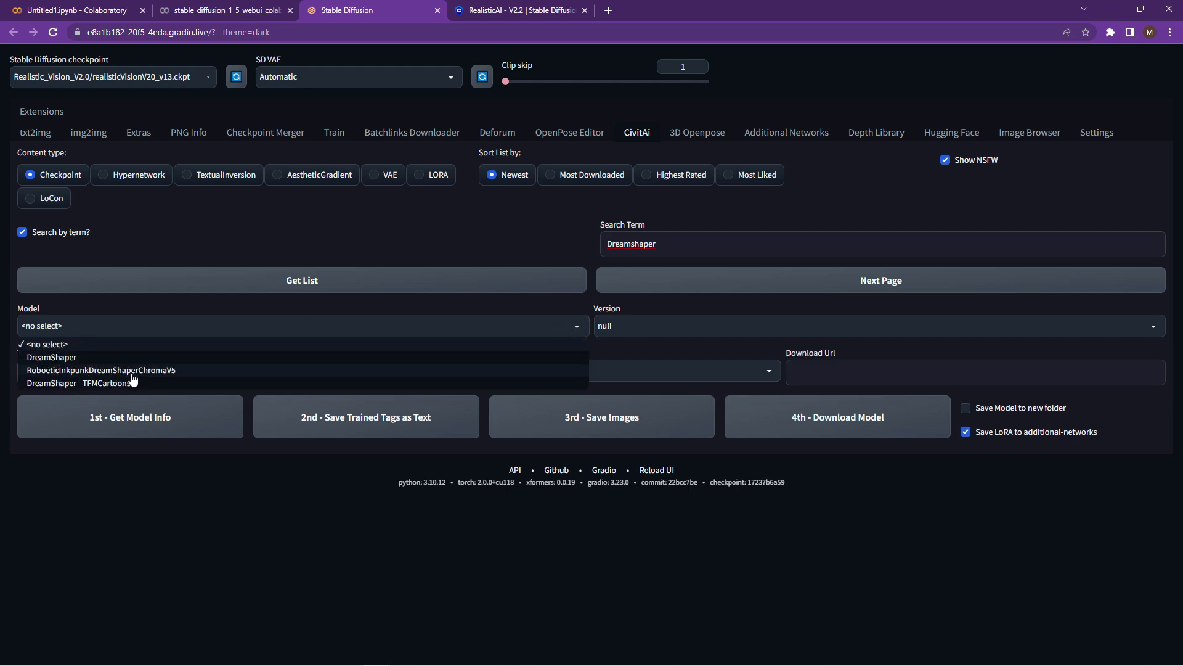
{"action": "left_click", "coordinate": [59, 359]}
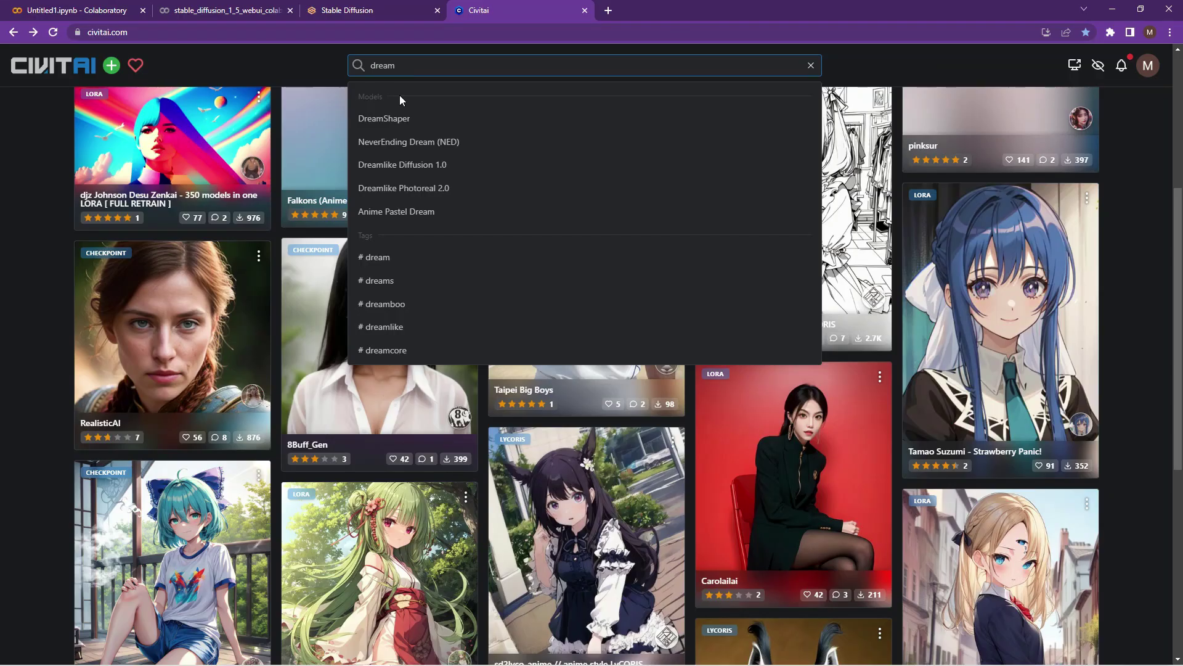
{"action": "left_click", "coordinate": [380, 120]}
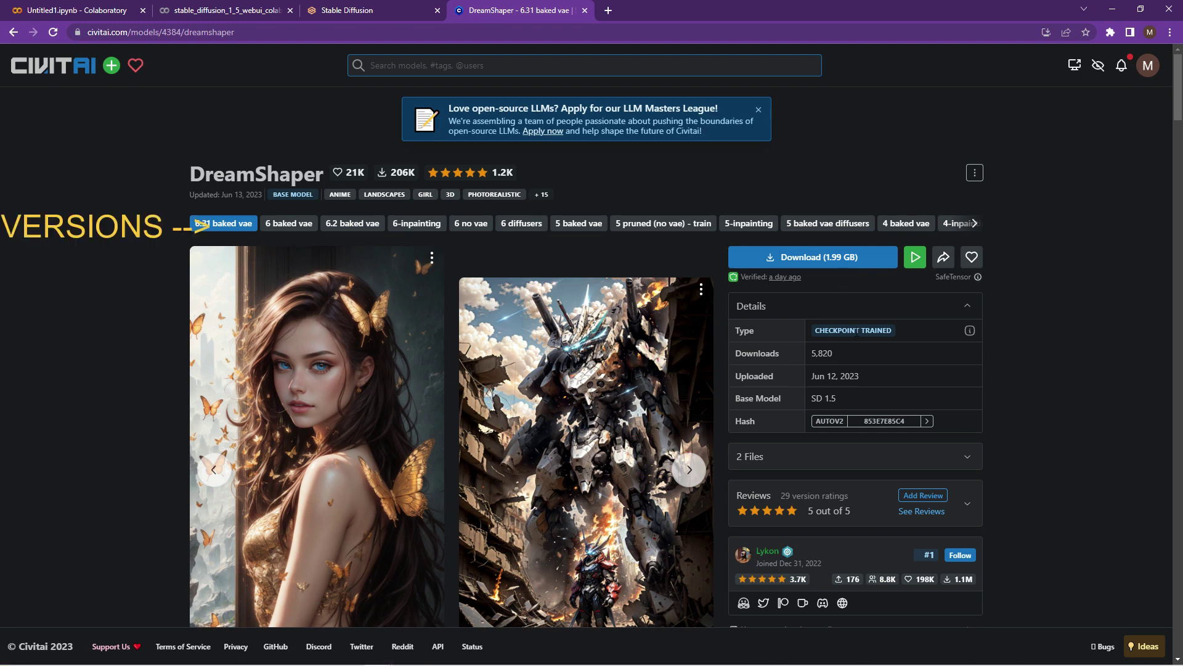
Step: Expand the '2 Files' list for DreamShaper on CivitAI, then go back to the WebUI model browser
{"action": "left_click", "coordinate": [969, 459]}
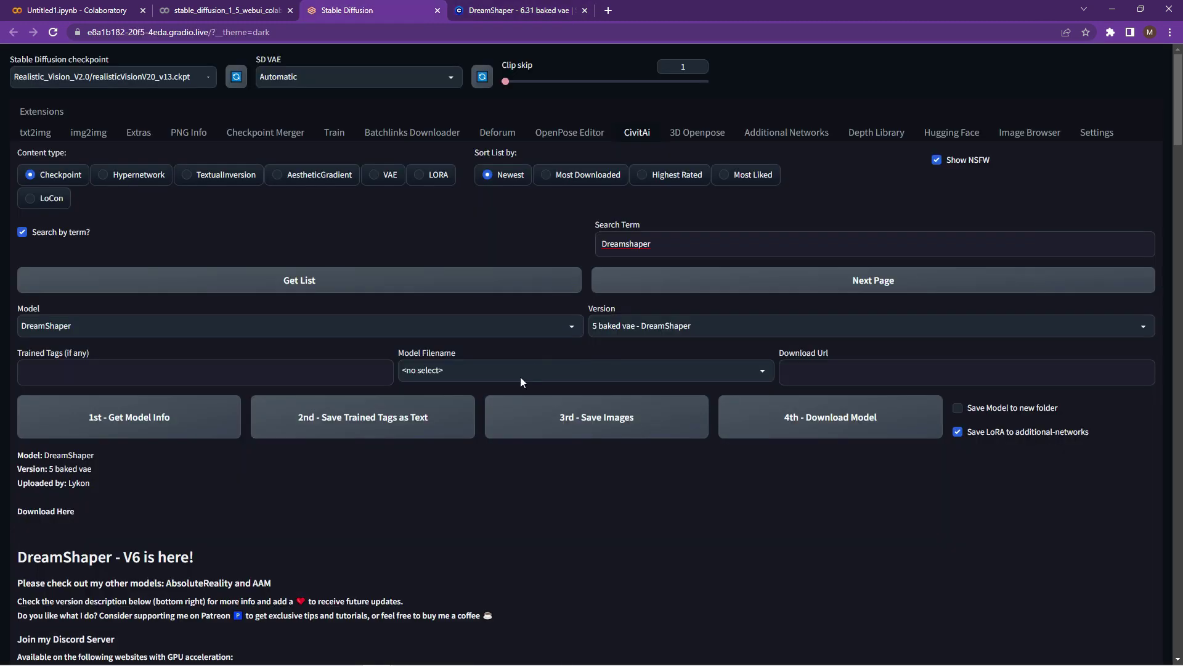
{"action": "left_click", "coordinate": [520, 373]}
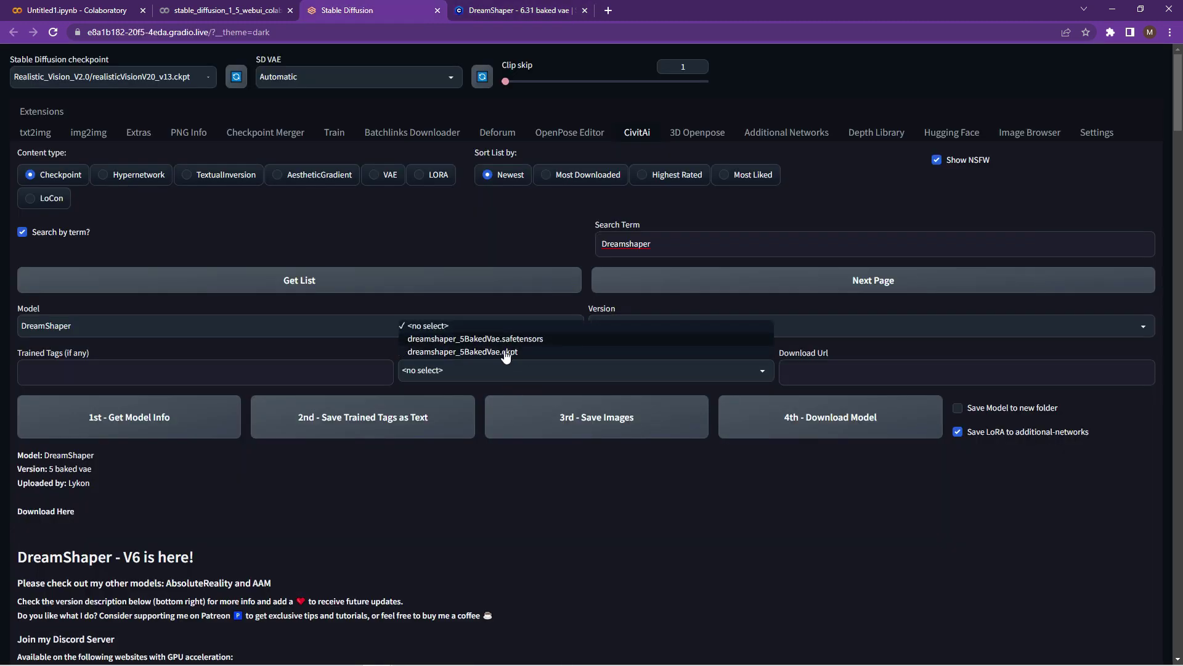
Step: Download dreamshaper_5BakedVae.ckpt via '4th - Download Model' and switch to Colab to follow progress
{"action": "left_click", "coordinate": [505, 352]}
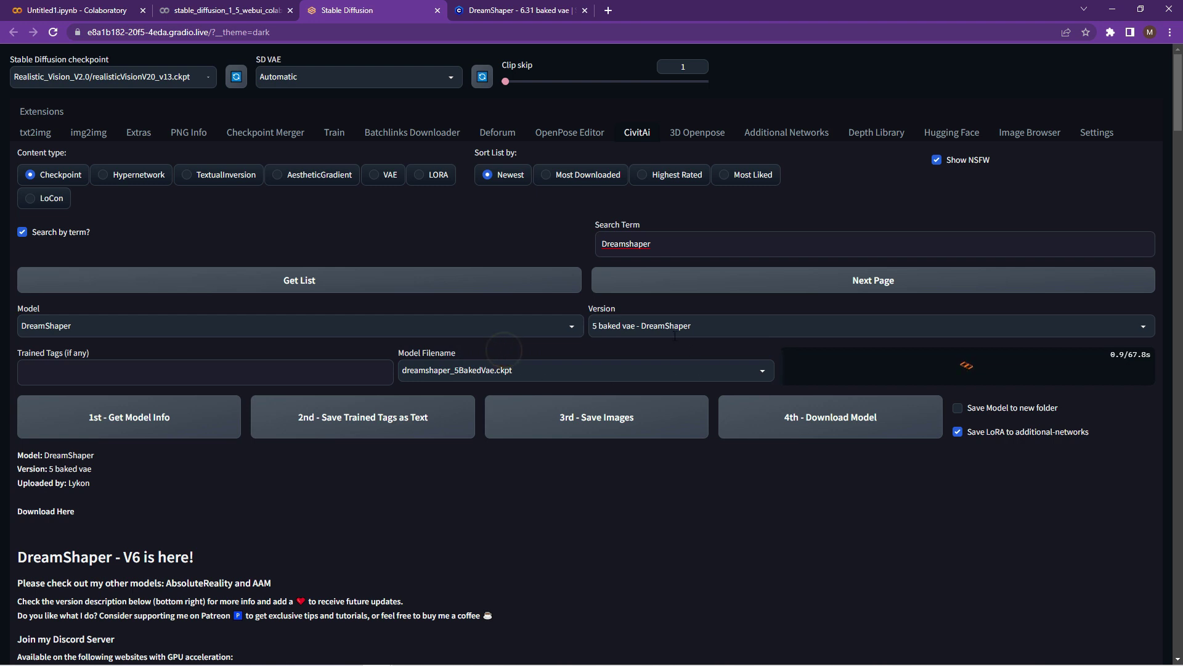
{"action": "left_click", "coordinate": [808, 435]}
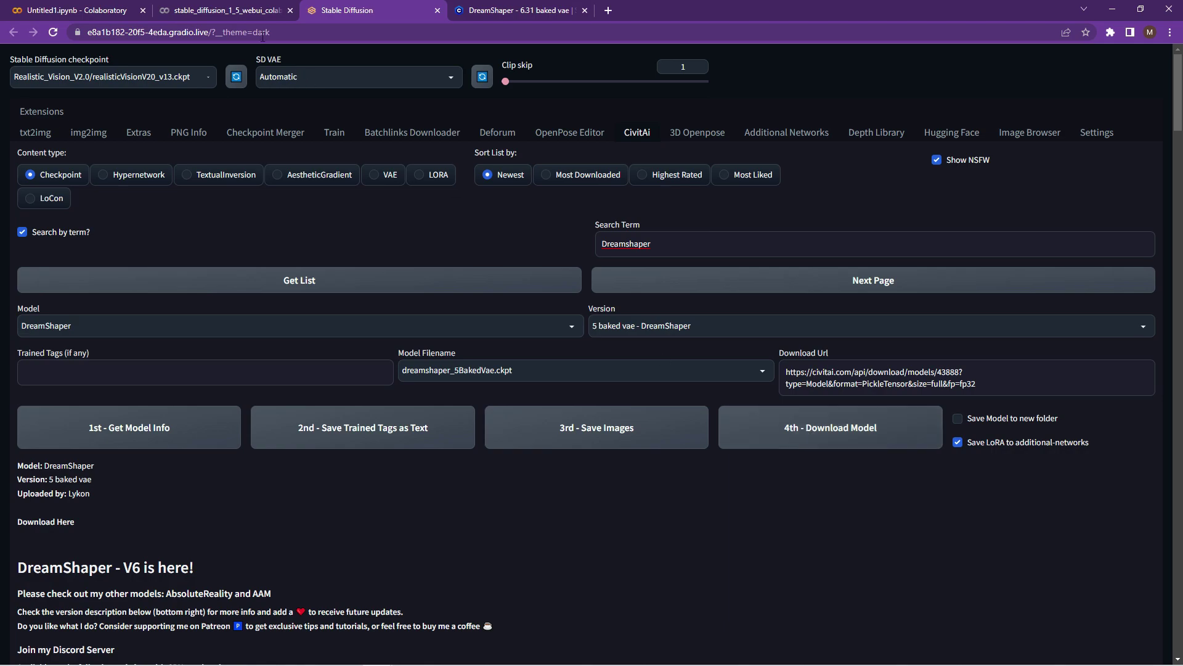
{"action": "left_click", "coordinate": [246, 12]}
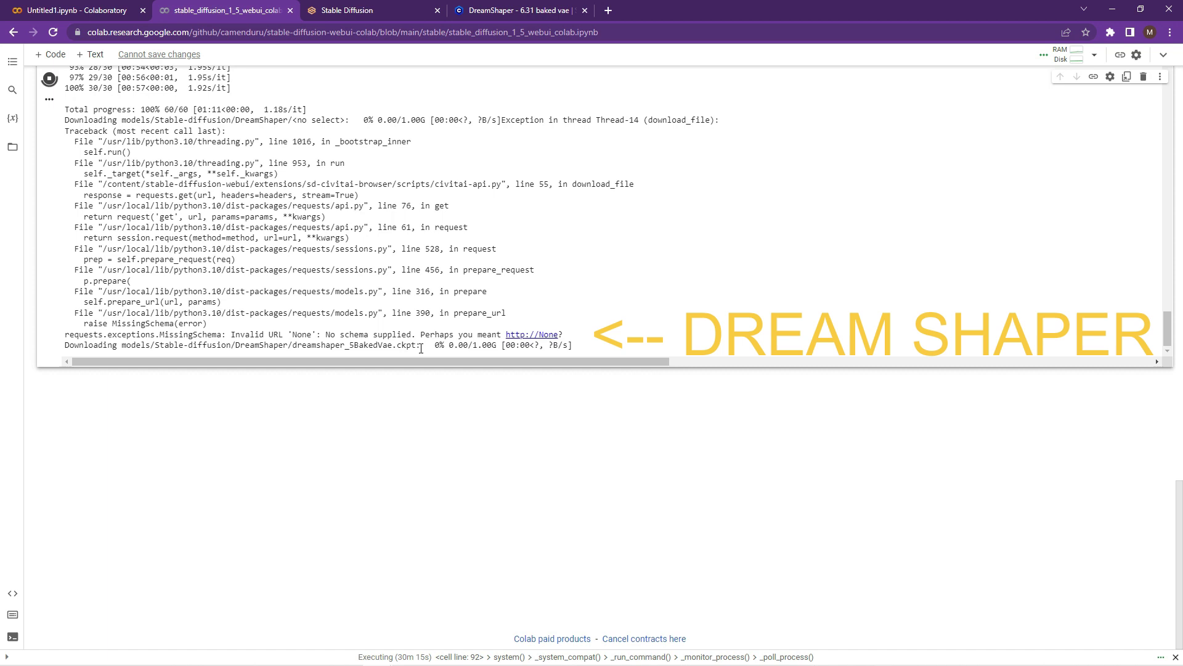
Step: Highlight the dreamshaper_5BakedVae.ckpt download line in the Colab output, then return to the WebUI
{"action": "left_click_drag", "start_coordinate": [420, 345], "coordinate": [67, 344]}
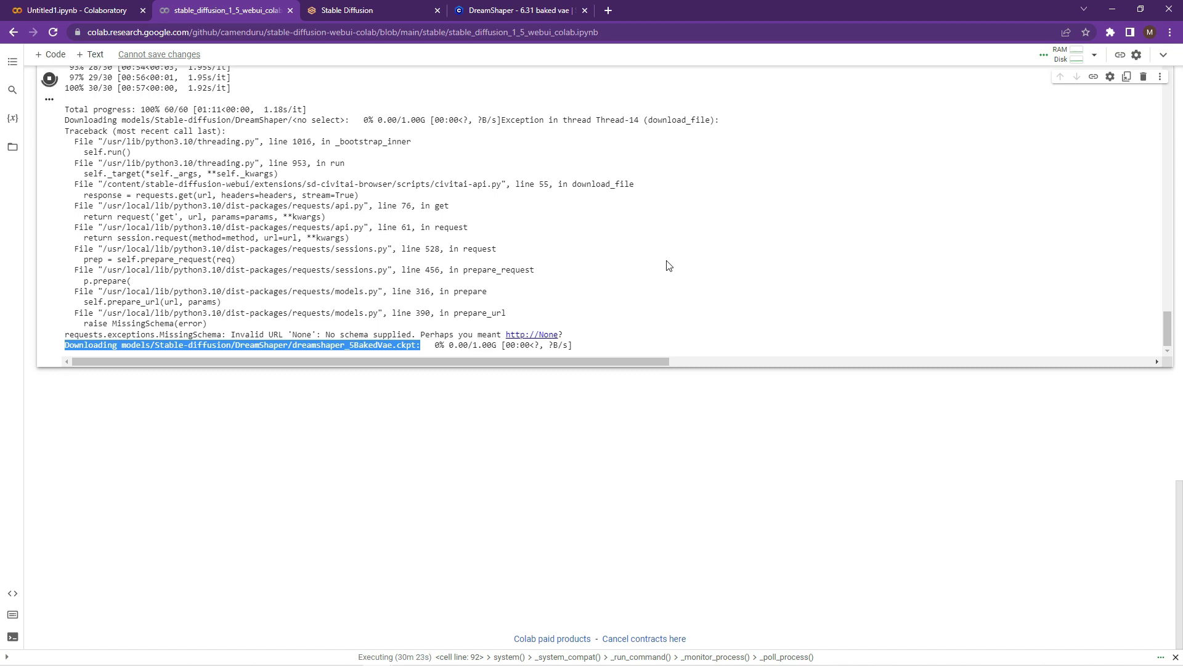
{"action": "left_click", "coordinate": [361, 12]}
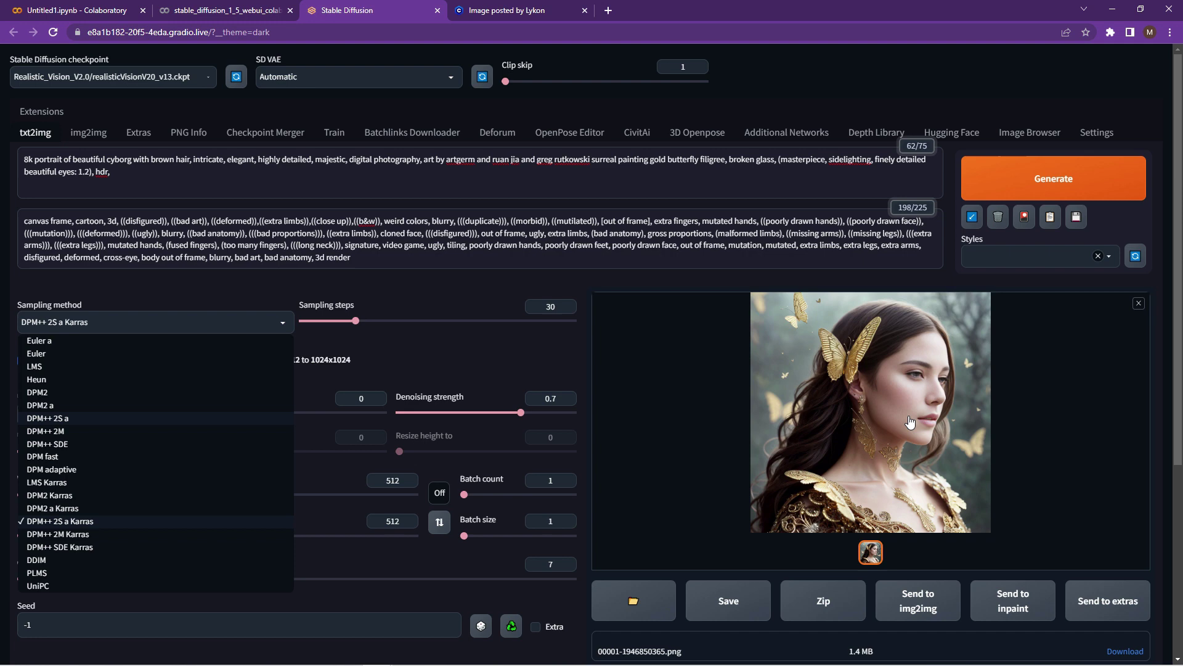
Step: Check in Colab that the DreamShaper download finished, then return to the WebUI prompt
{"action": "key", "text": "ctrl+shift+Tab"}
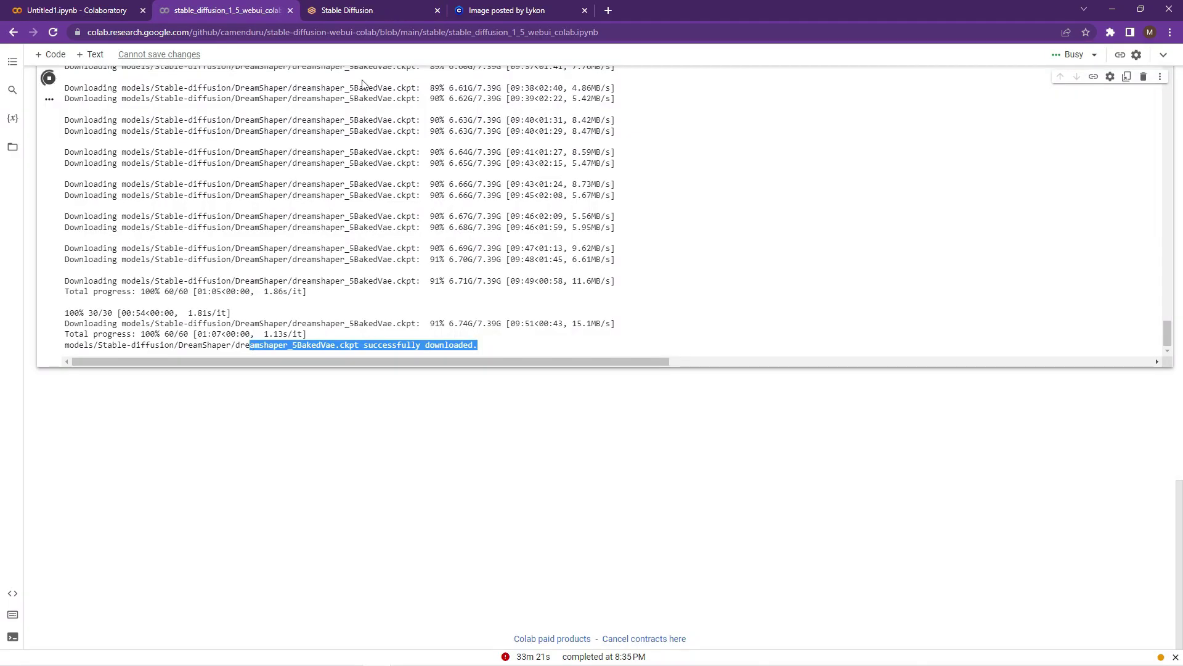
{"action": "left_click", "coordinate": [357, 13]}
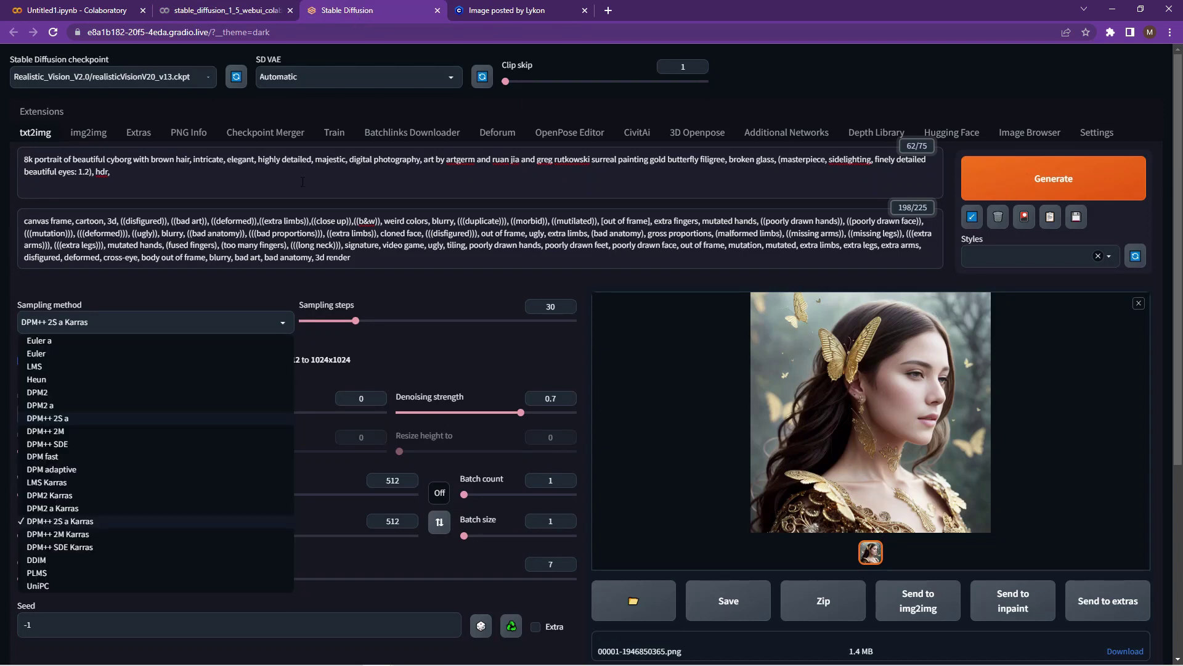
{"action": "left_click_drag", "start_coordinate": [159, 180], "coordinate": [18, 160]}
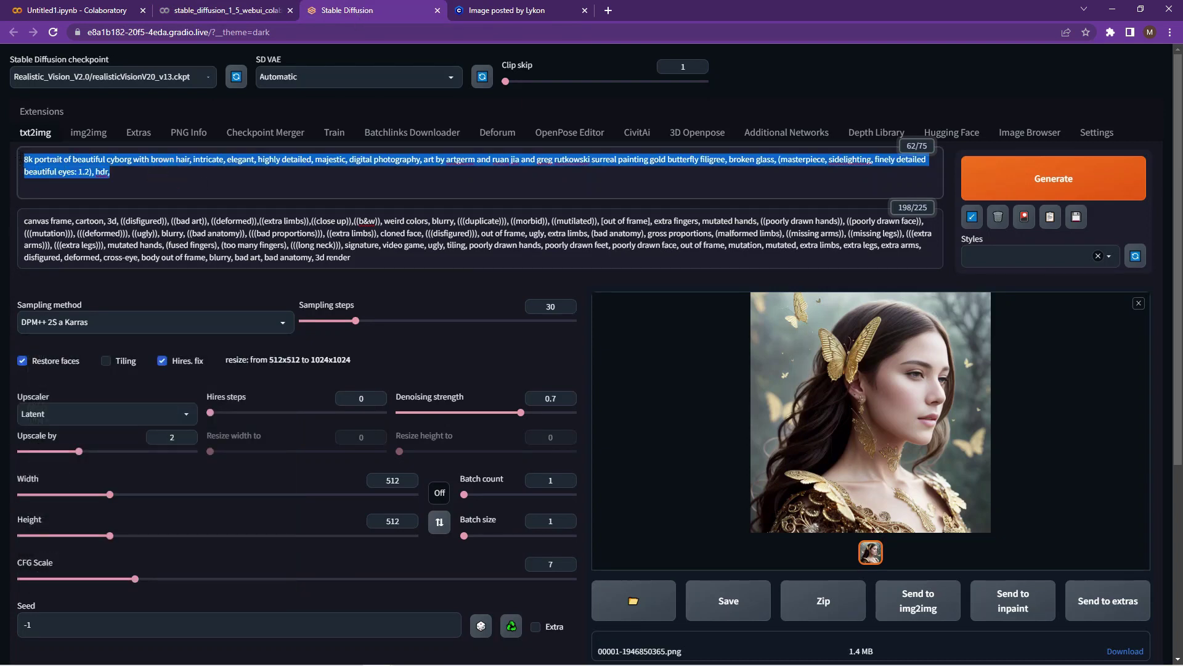
{"action": "left_click", "coordinate": [119, 175]}
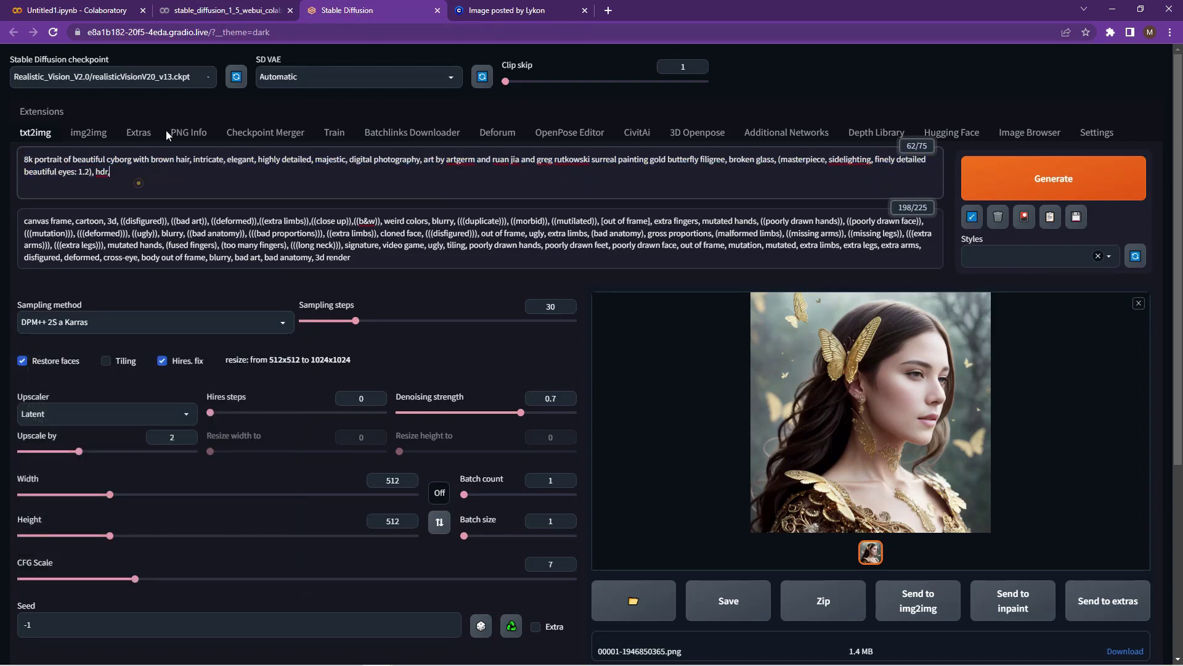
Step: Refresh the checkpoint list and load DreamShaper/dreamshaper_5BakedVae.ckpt
{"action": "left_click", "coordinate": [206, 79]}
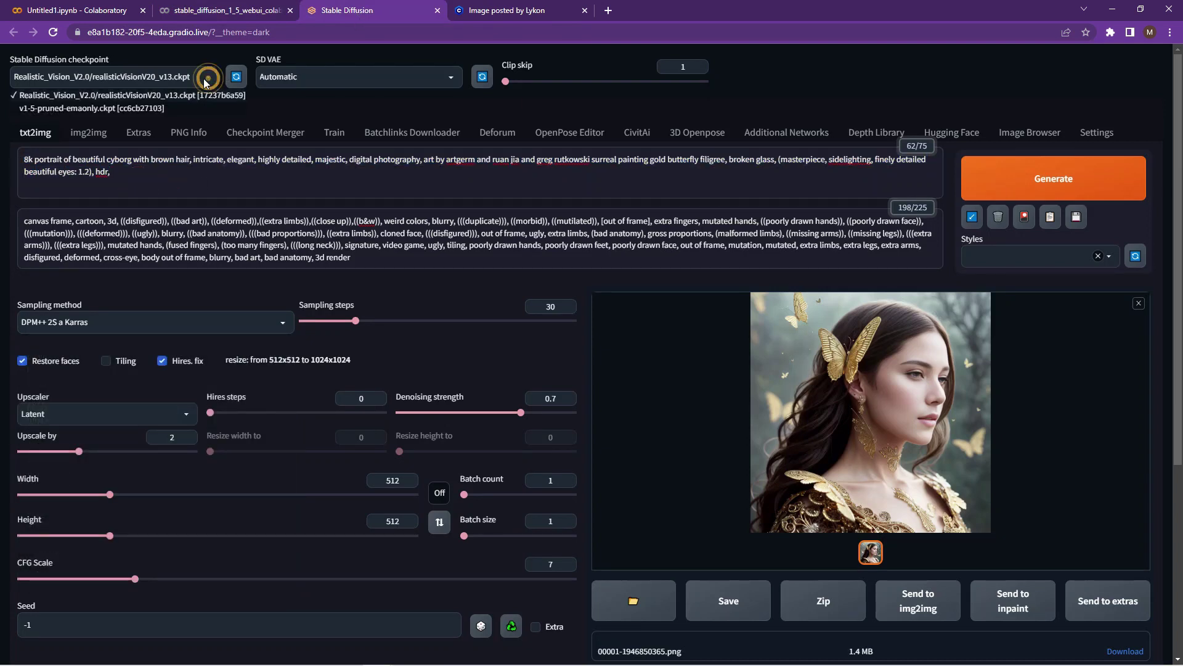
{"action": "left_click", "coordinate": [236, 79]}
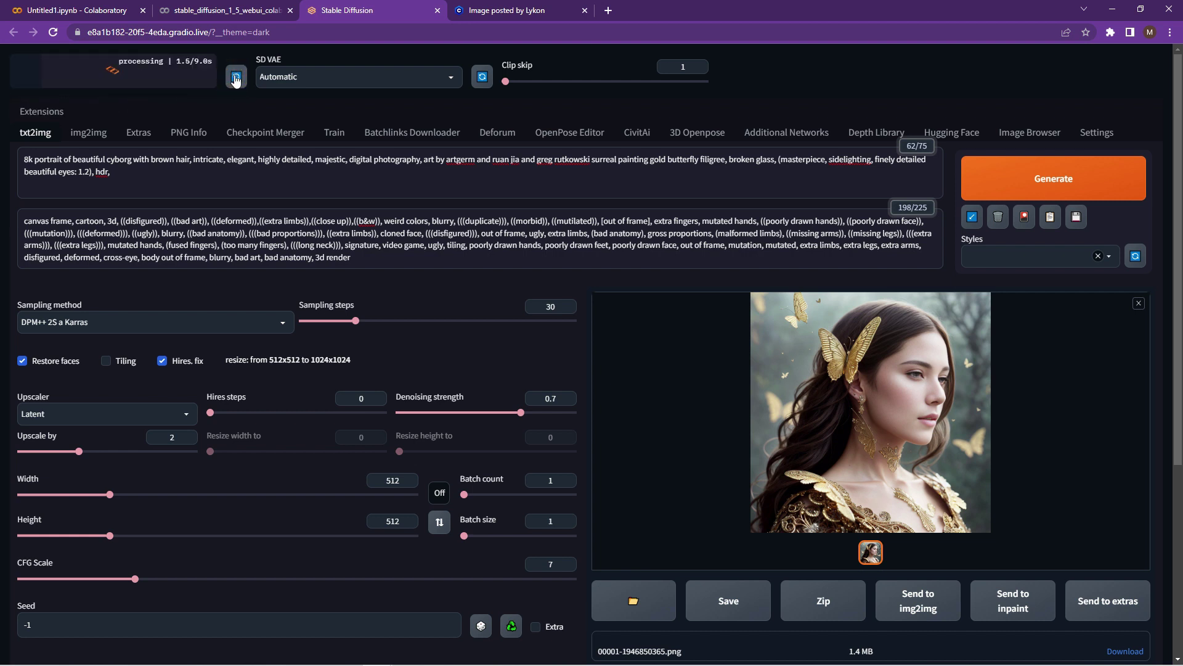
{"action": "left_click", "coordinate": [209, 81]}
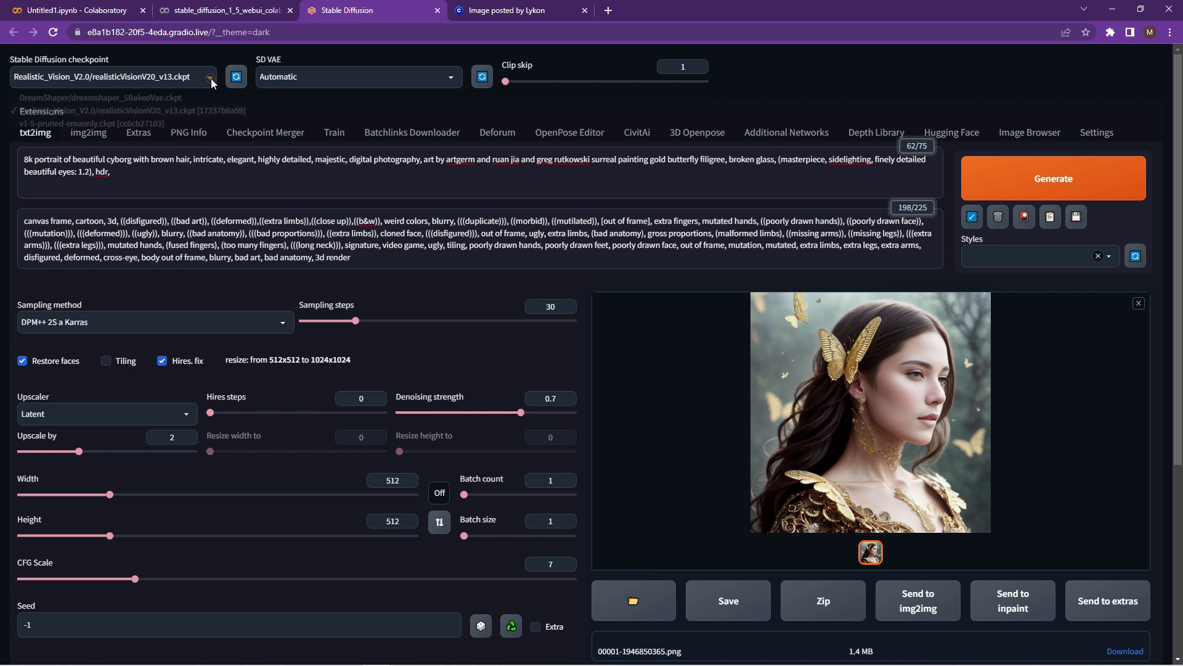
{"action": "left_click", "coordinate": [101, 95]}
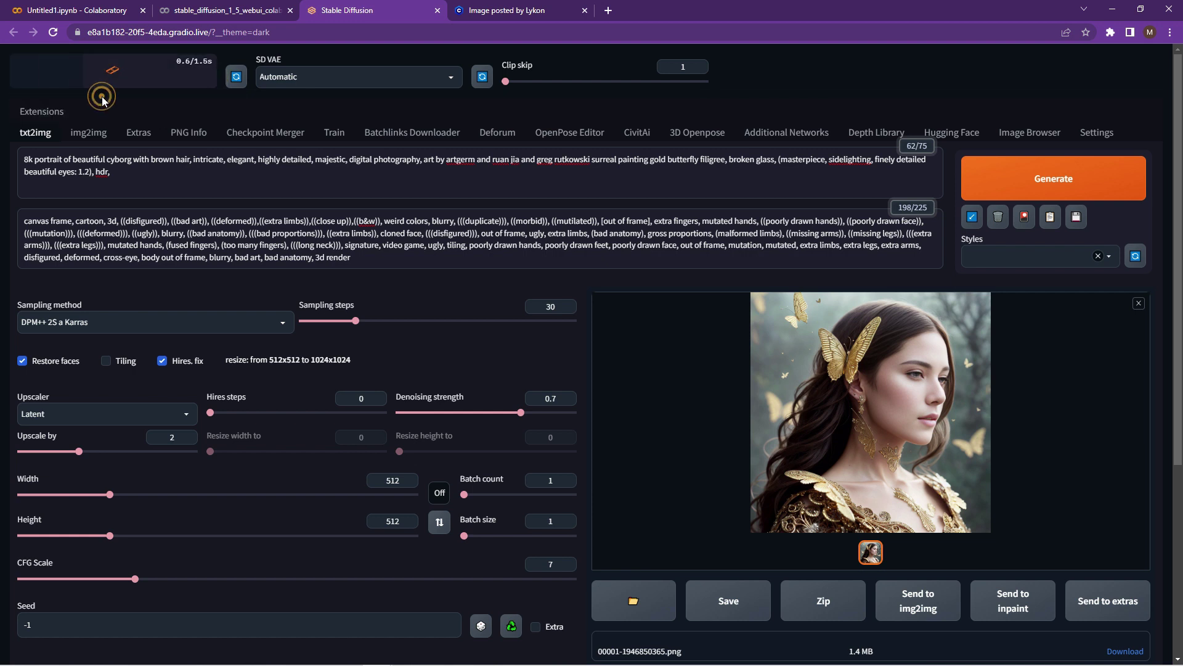